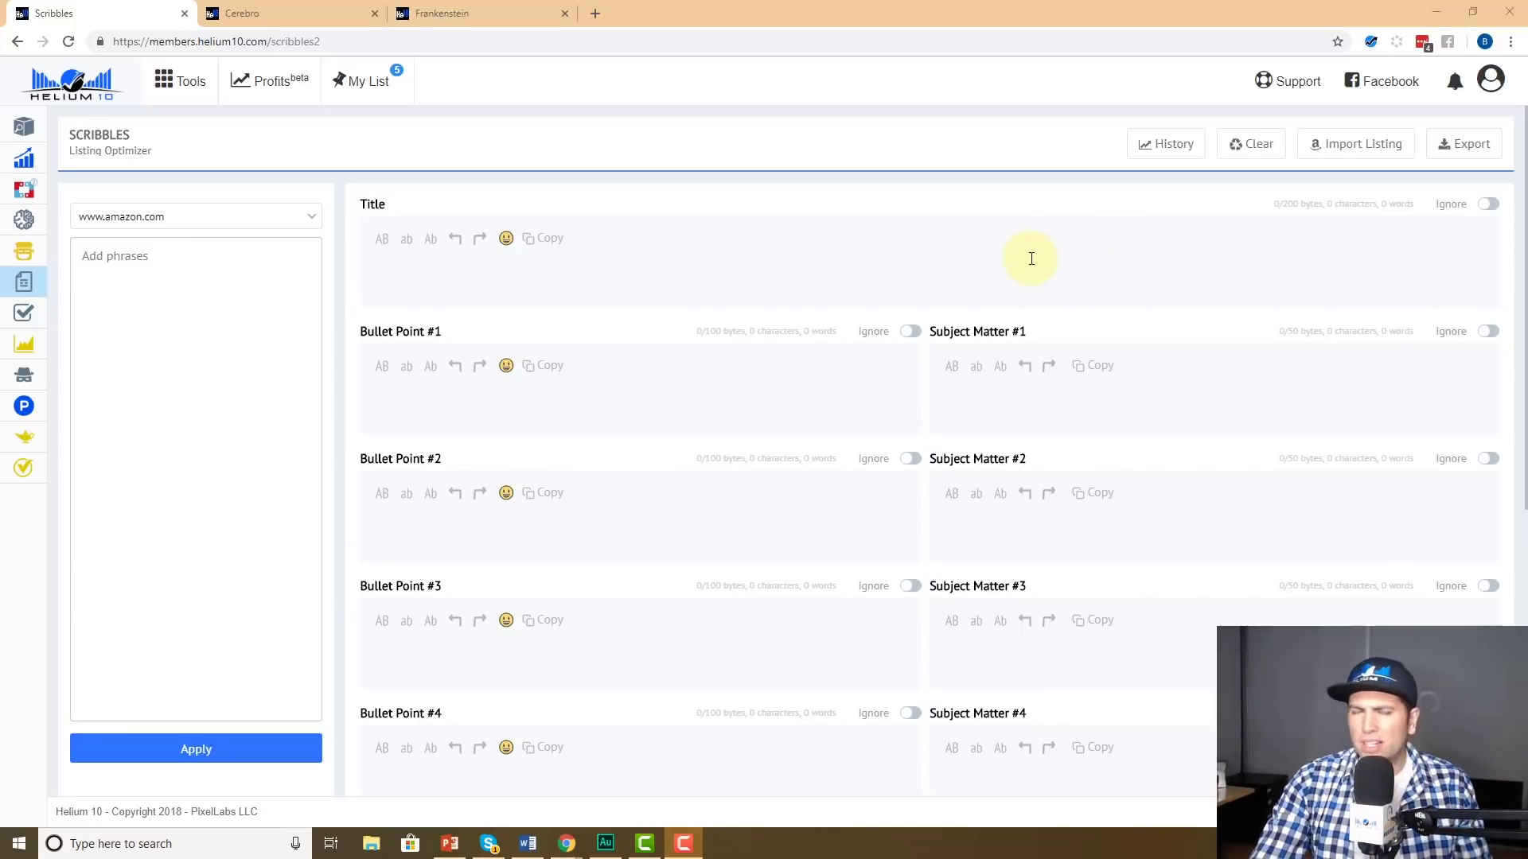
# Copy the five Cerebro keyword phrases and paste them into the Scribbles phrase list
pyautogui.click(271, 12)
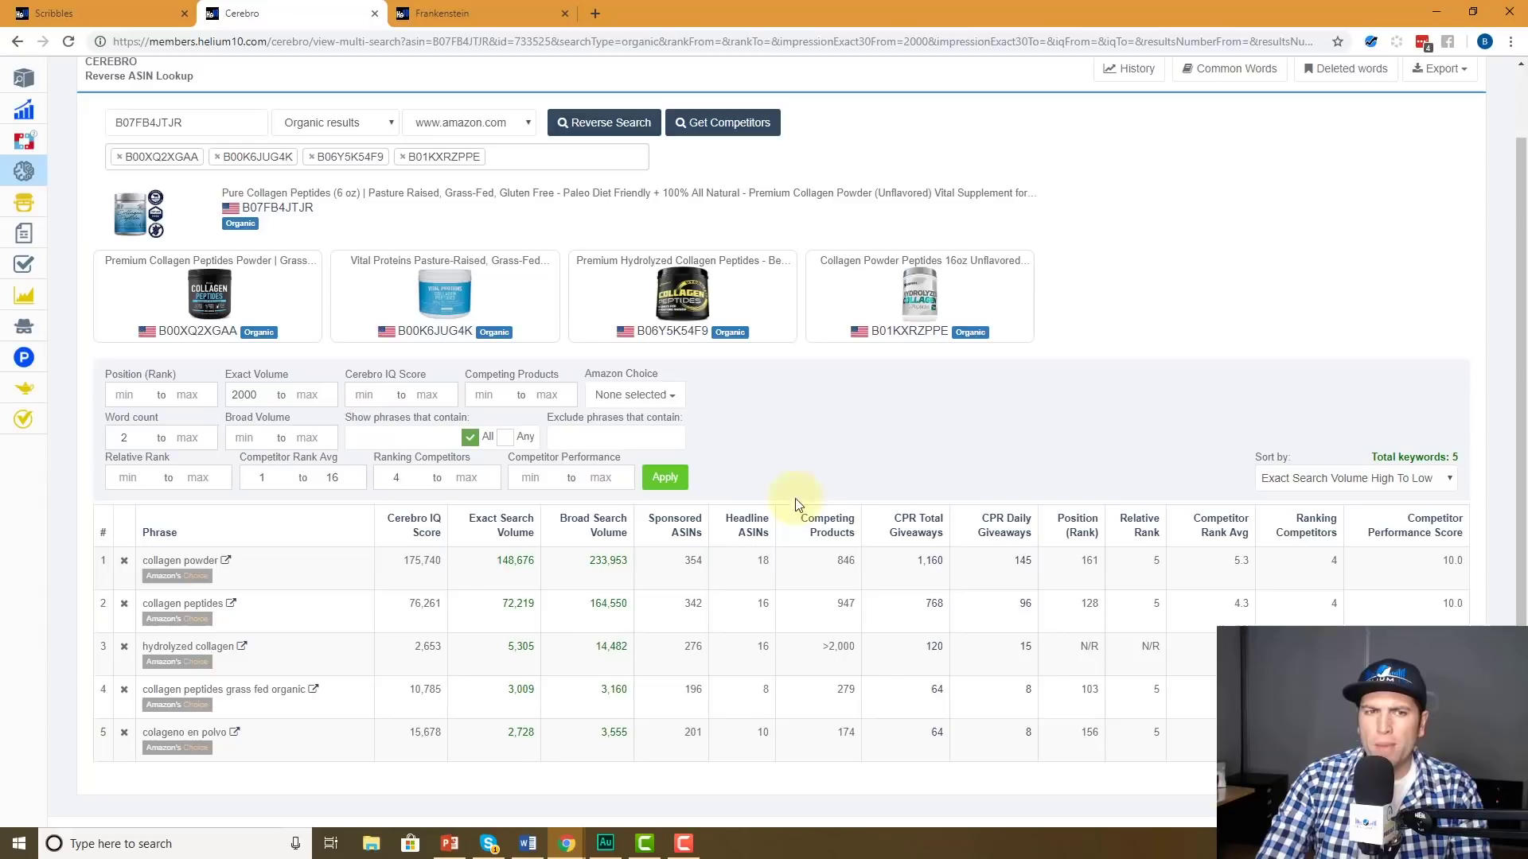
pyautogui.click(1462, 73)
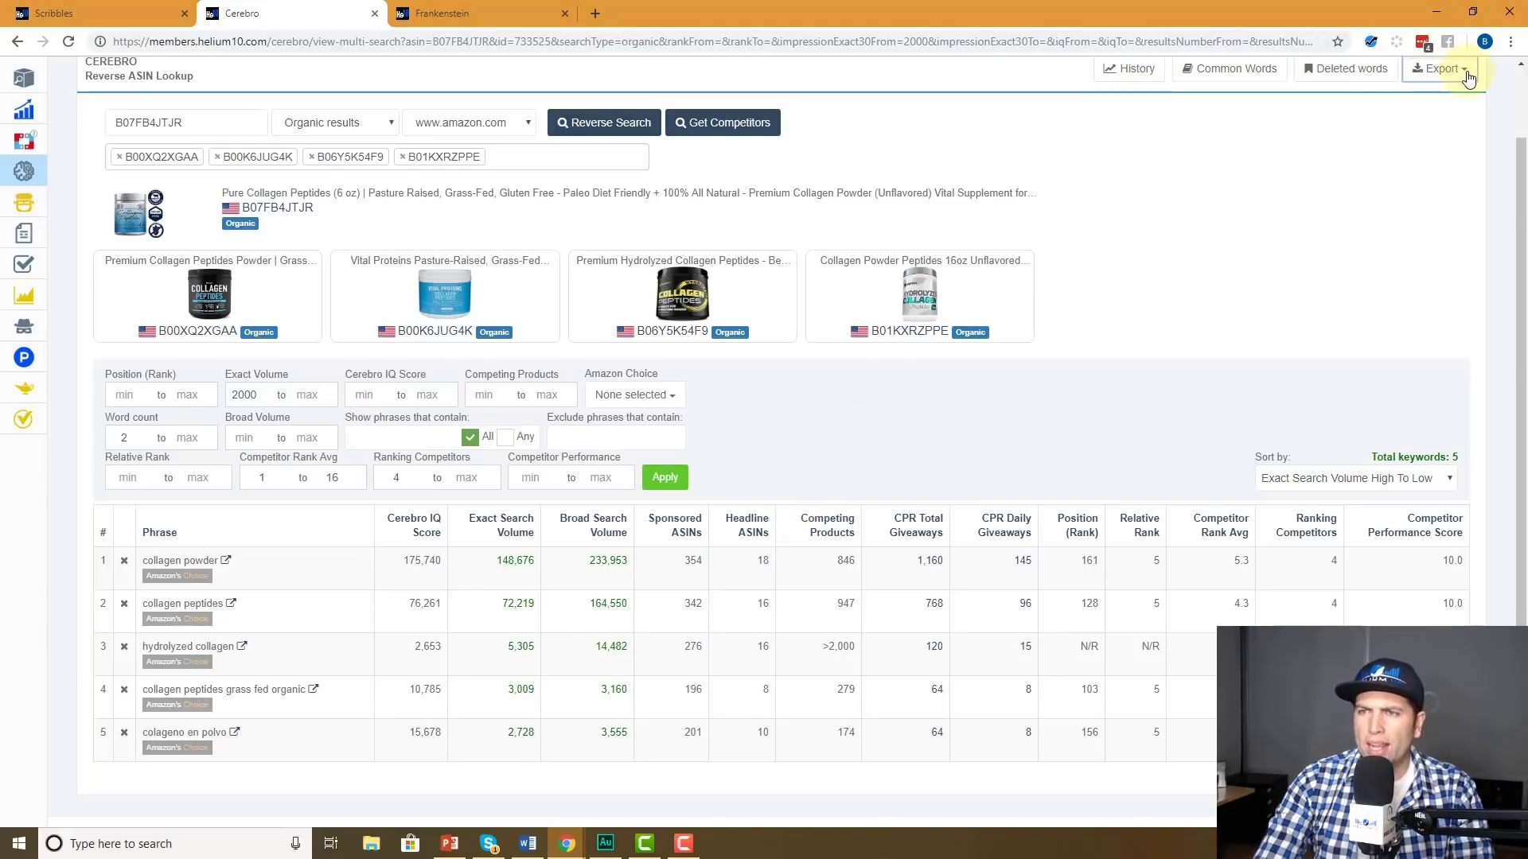
pyautogui.click(1422, 173)
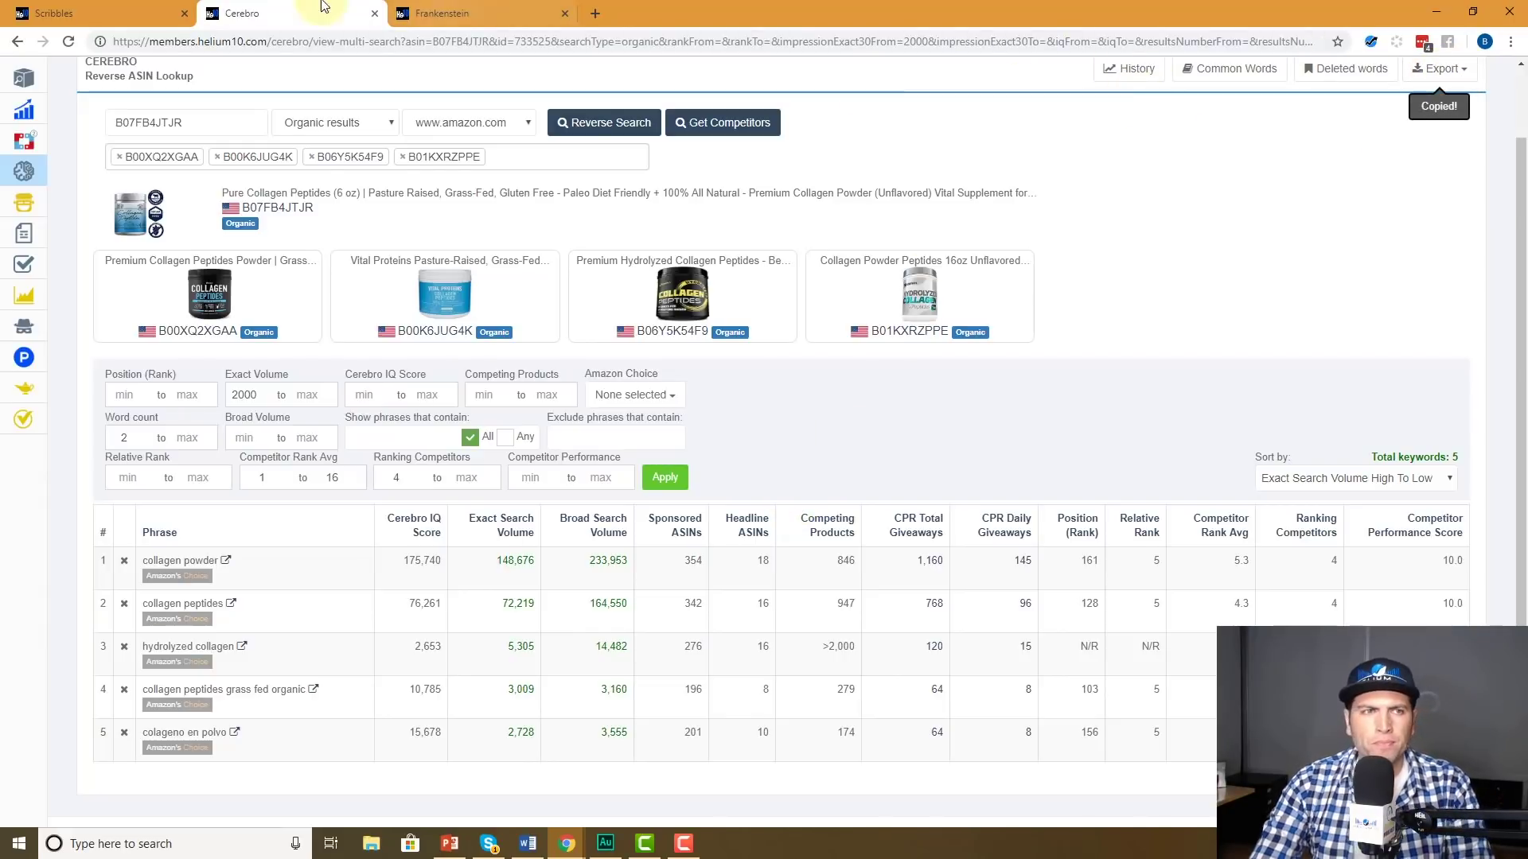
pyautogui.click(95, 13)
pyautogui.click(193, 319)
pyautogui.hotkey('ctrl', 'v')
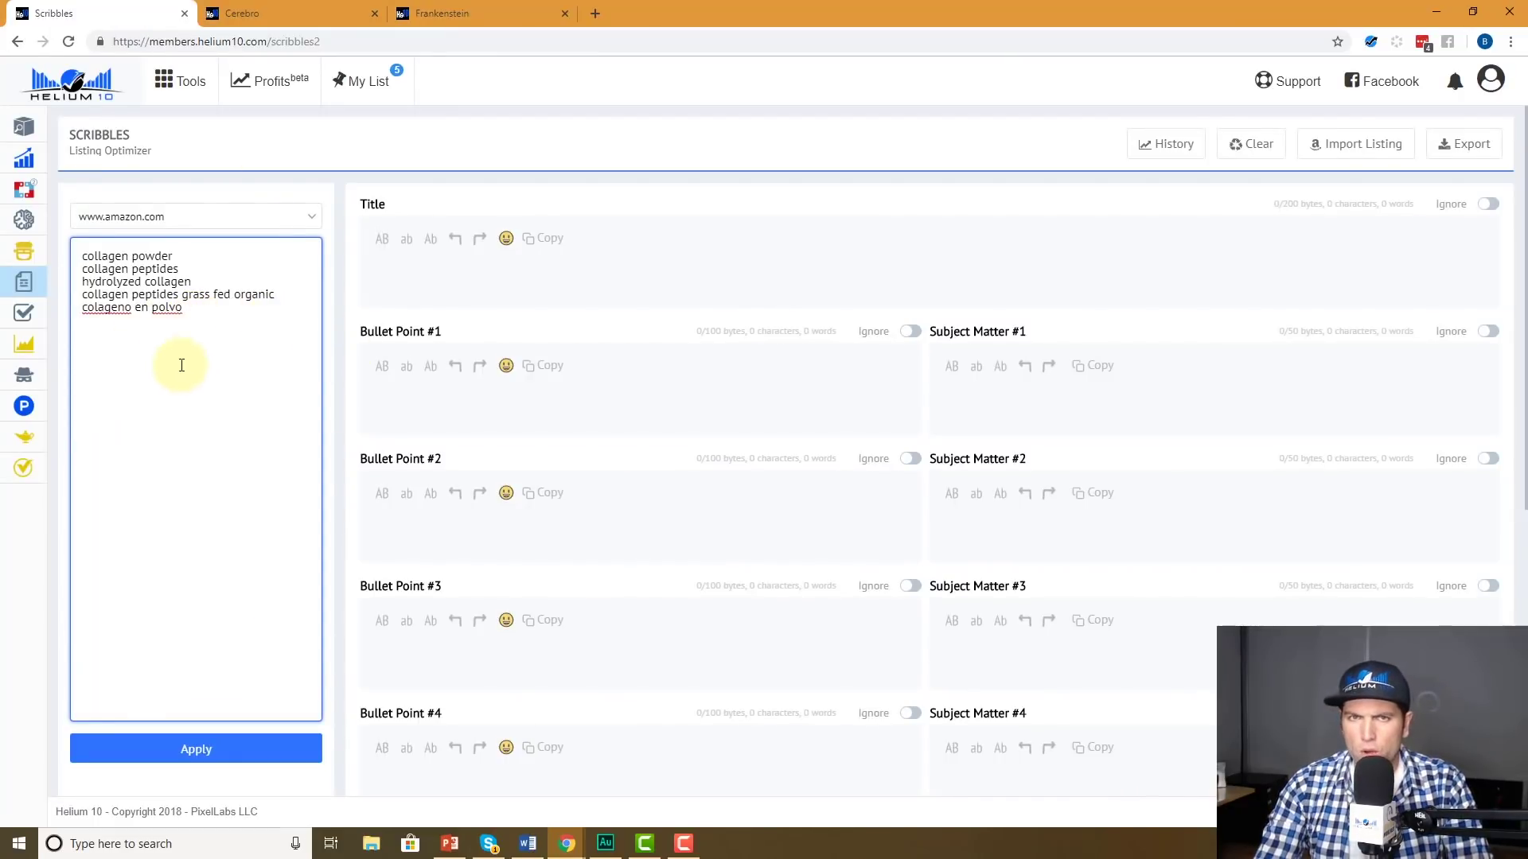
pyautogui.click(307, 12)
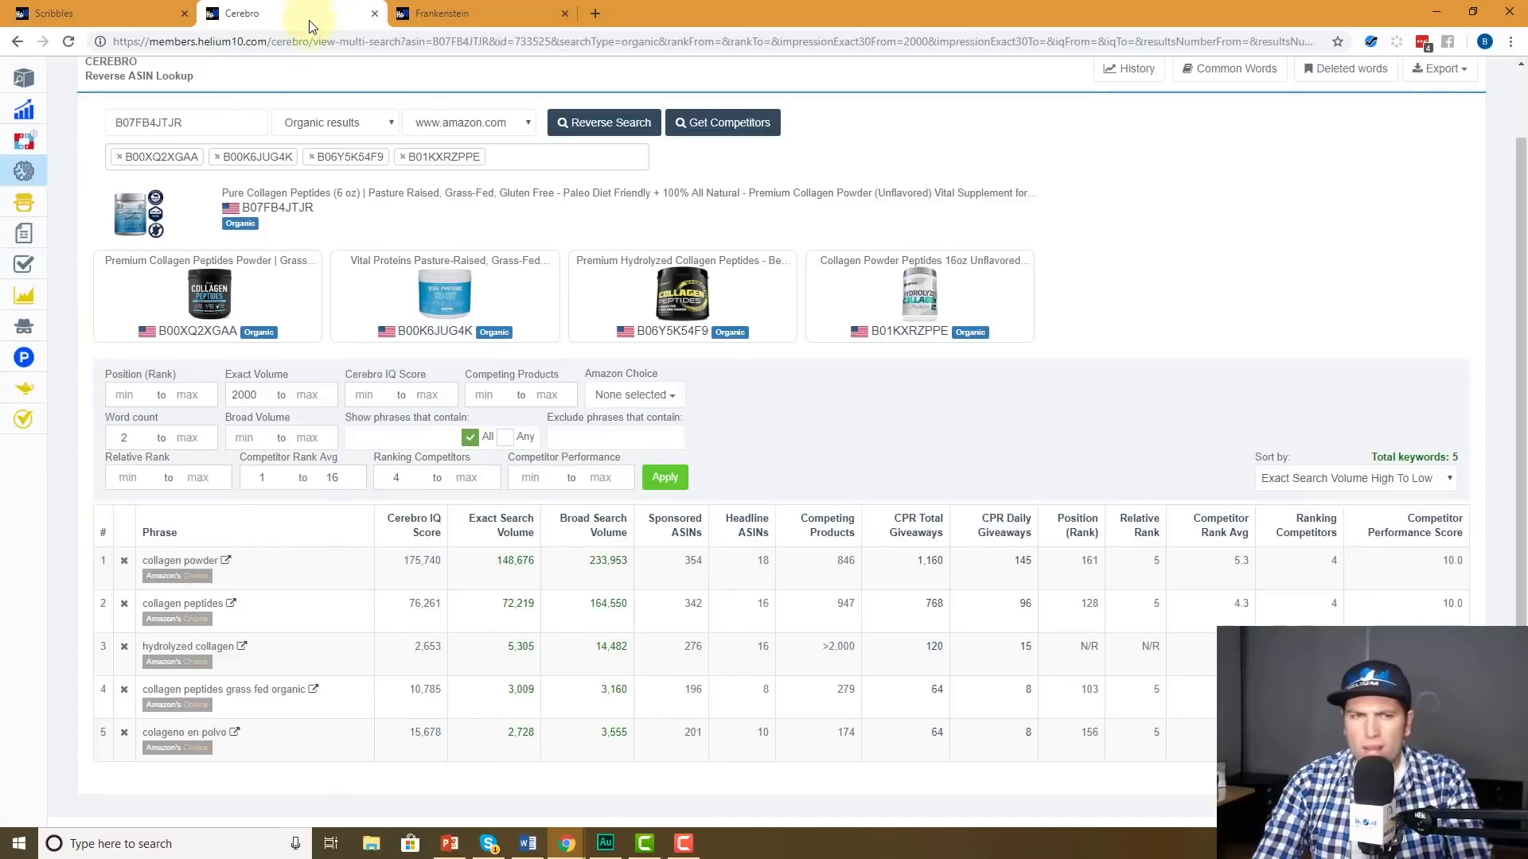
# Filter Cerebro to exact volume min 500, competitor rank average max 45, ranking competitors min 2
pyautogui.doubleClick(248, 400)
pyautogui.write('5000')
pyautogui.press('BackSpace')
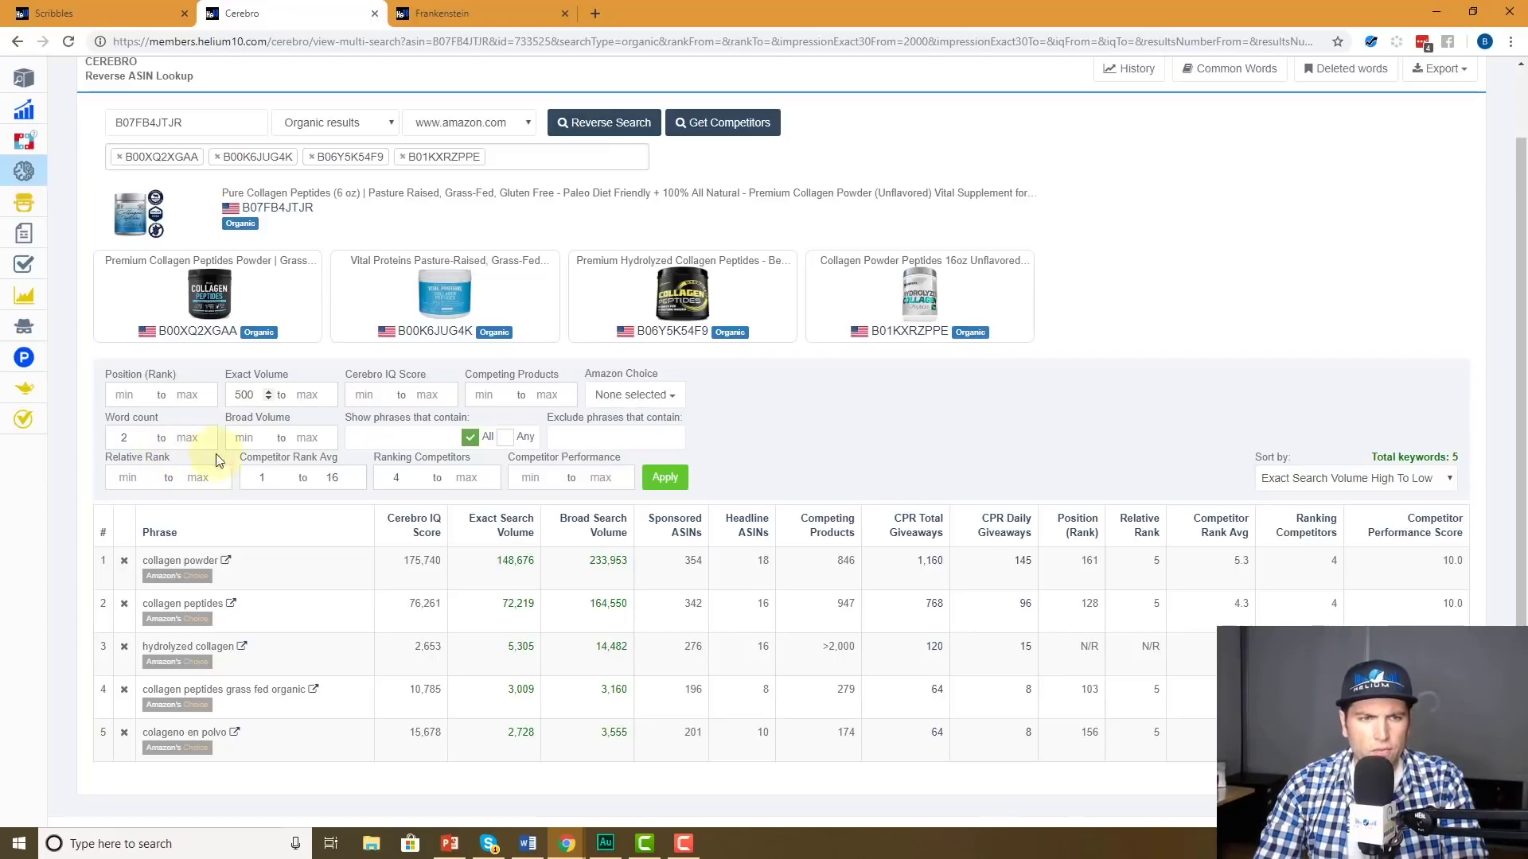
pyautogui.doubleClick(331, 479)
pyautogui.write('45')
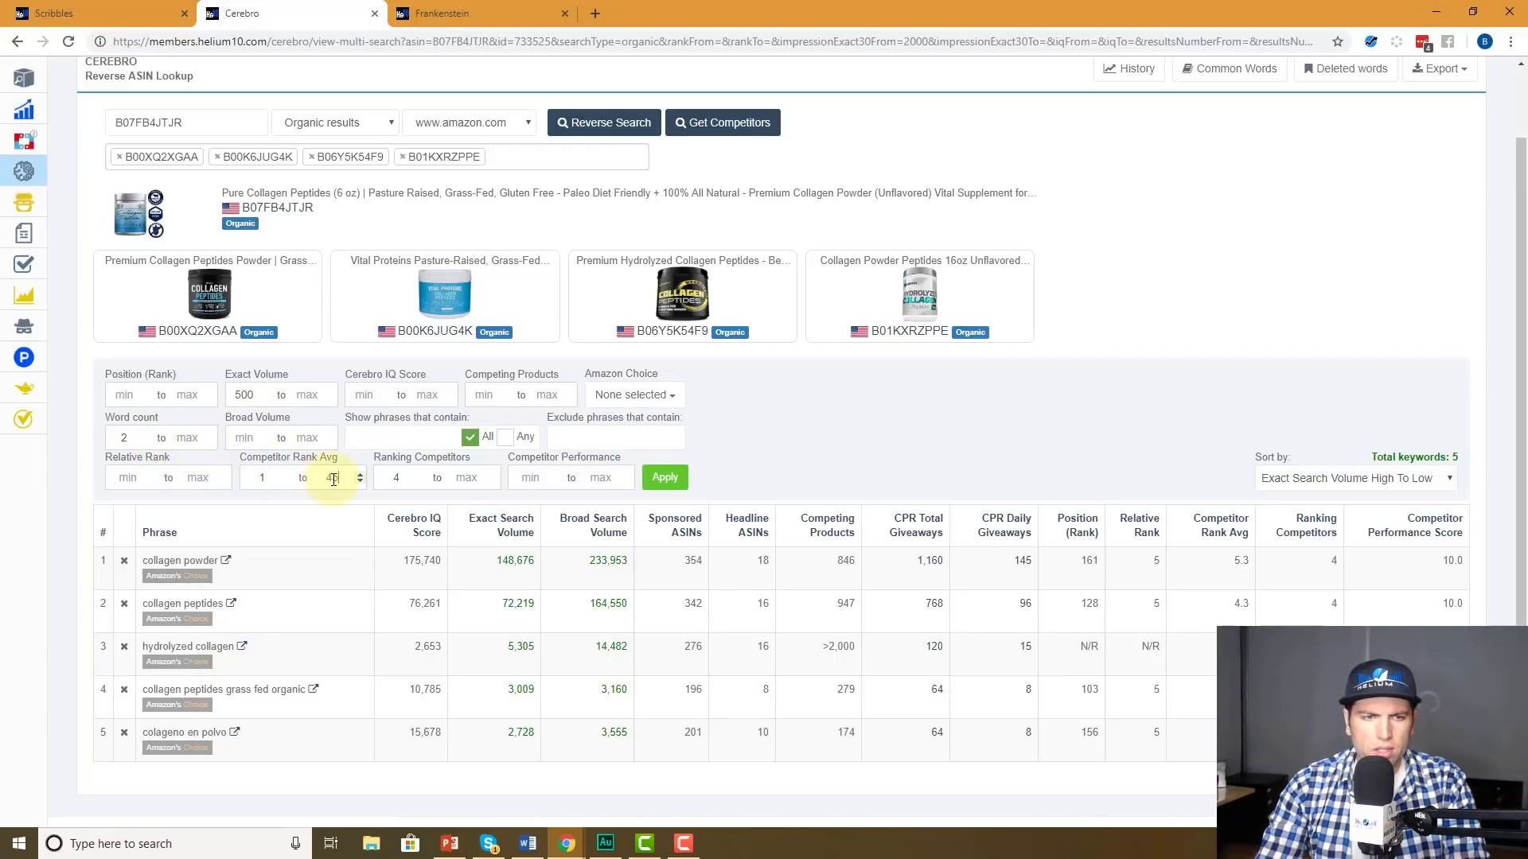
pyautogui.doubleClick(396, 477)
pyautogui.write('2')
pyautogui.click(666, 478)
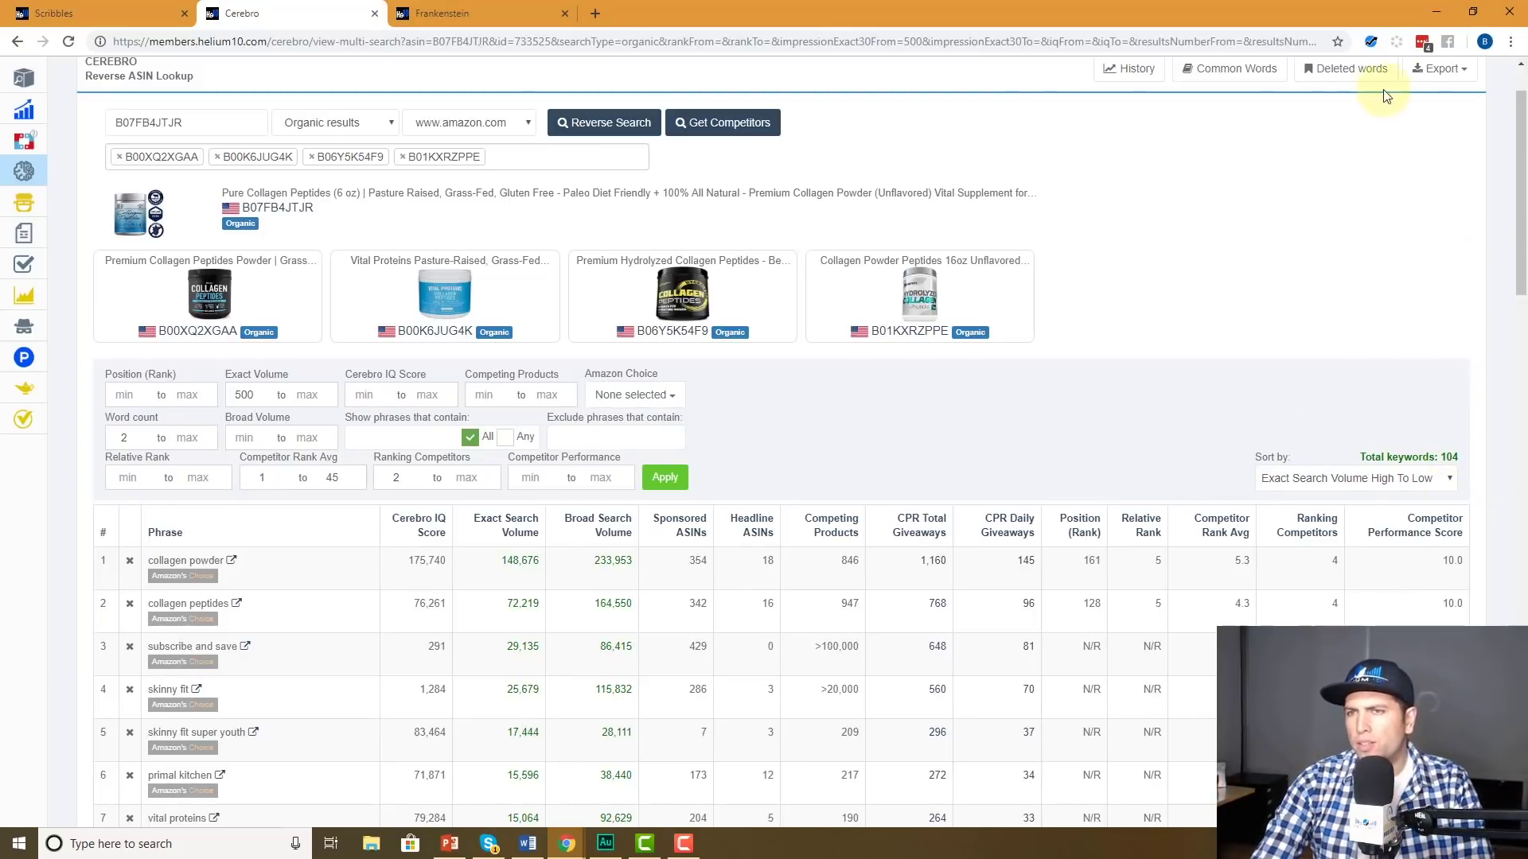
pyautogui.click(1444, 70)
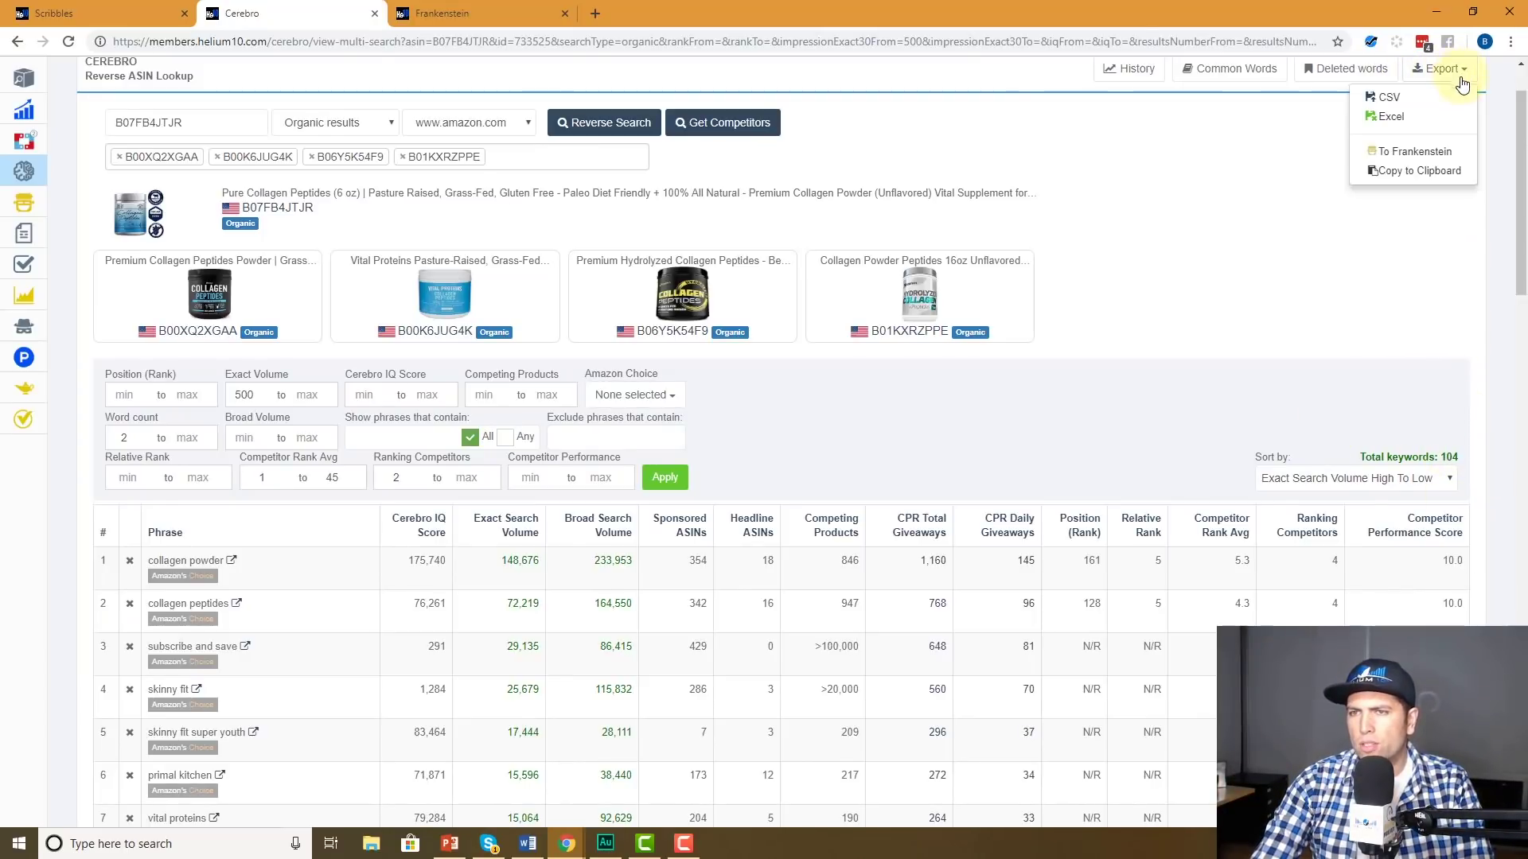
# Paste the filtered 104-keyword Cerebro list into Frankenstein's Original keywords box
pyautogui.click(1415, 173)
pyautogui.click(442, 14)
pyautogui.click(510, 330)
pyautogui.hotkey('ctrl', 'v')
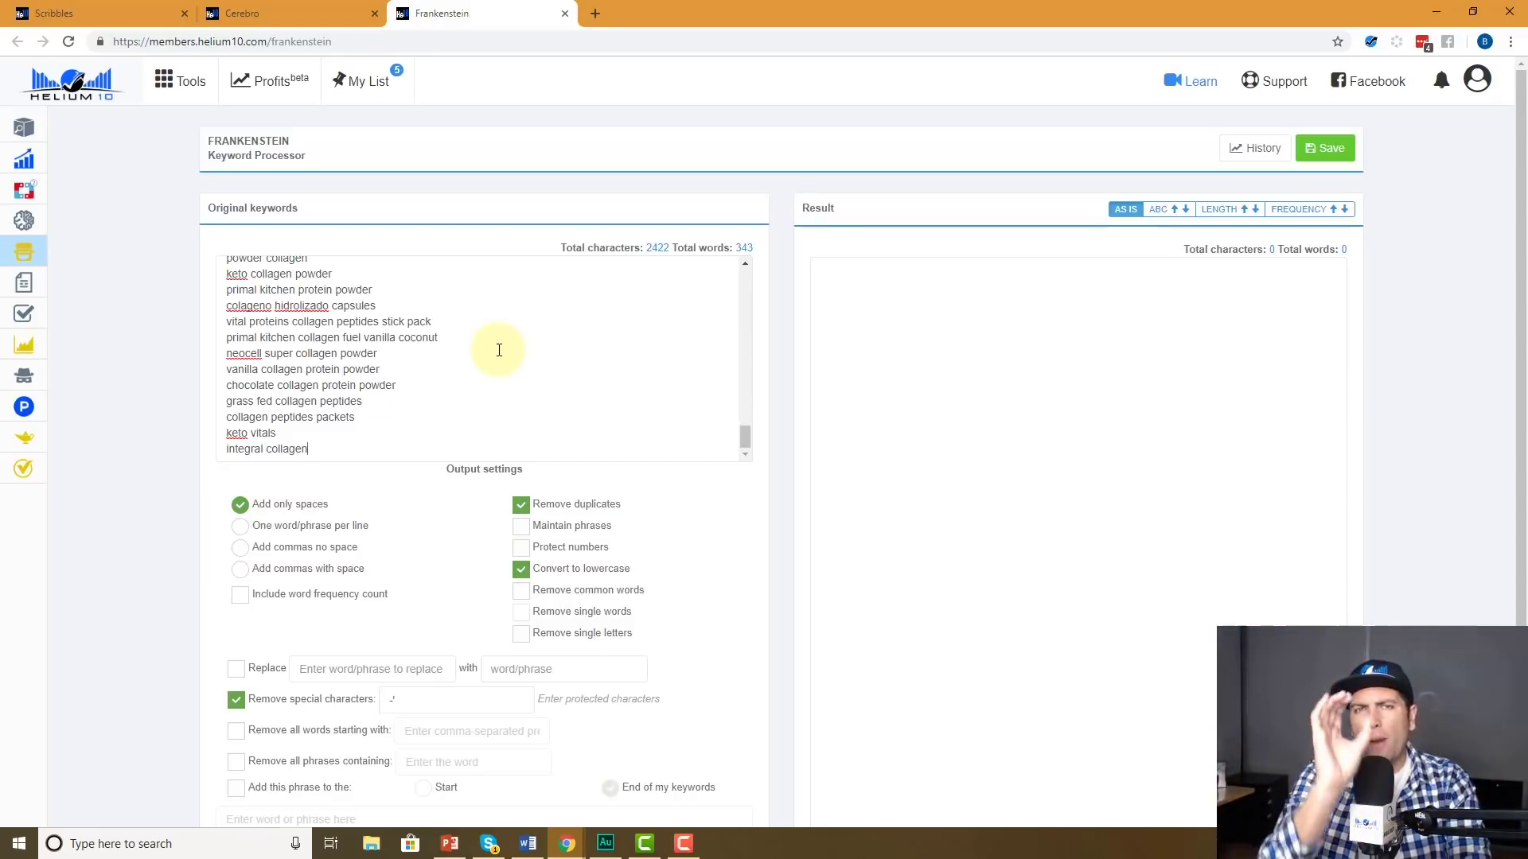
pyautogui.click(88, 14)
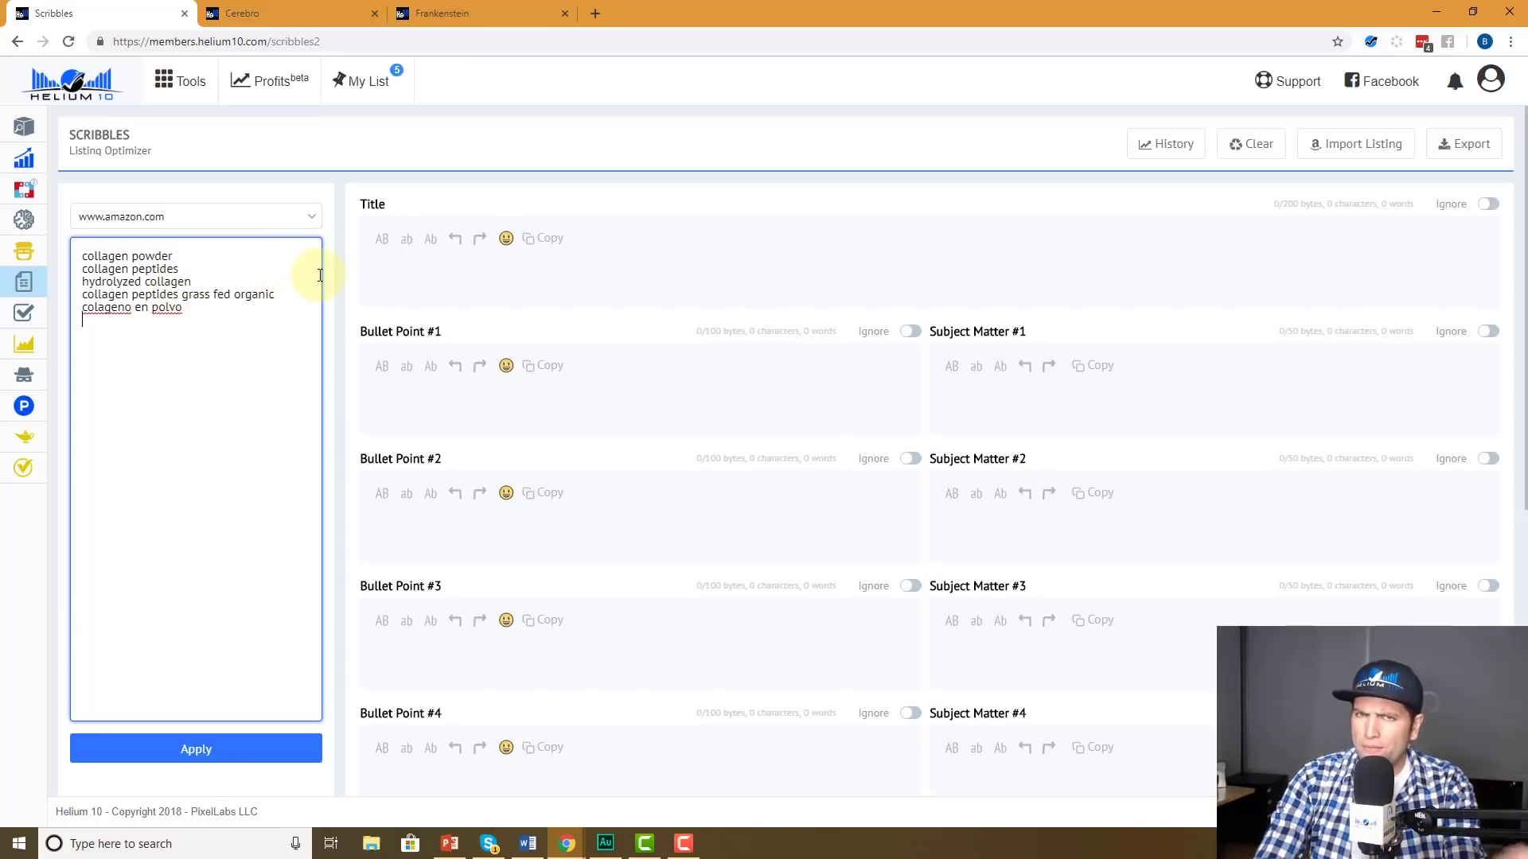
# In Frankenstein, remove common words and single letters and output one word per line, giving 81 words
pyautogui.click(498, 11)
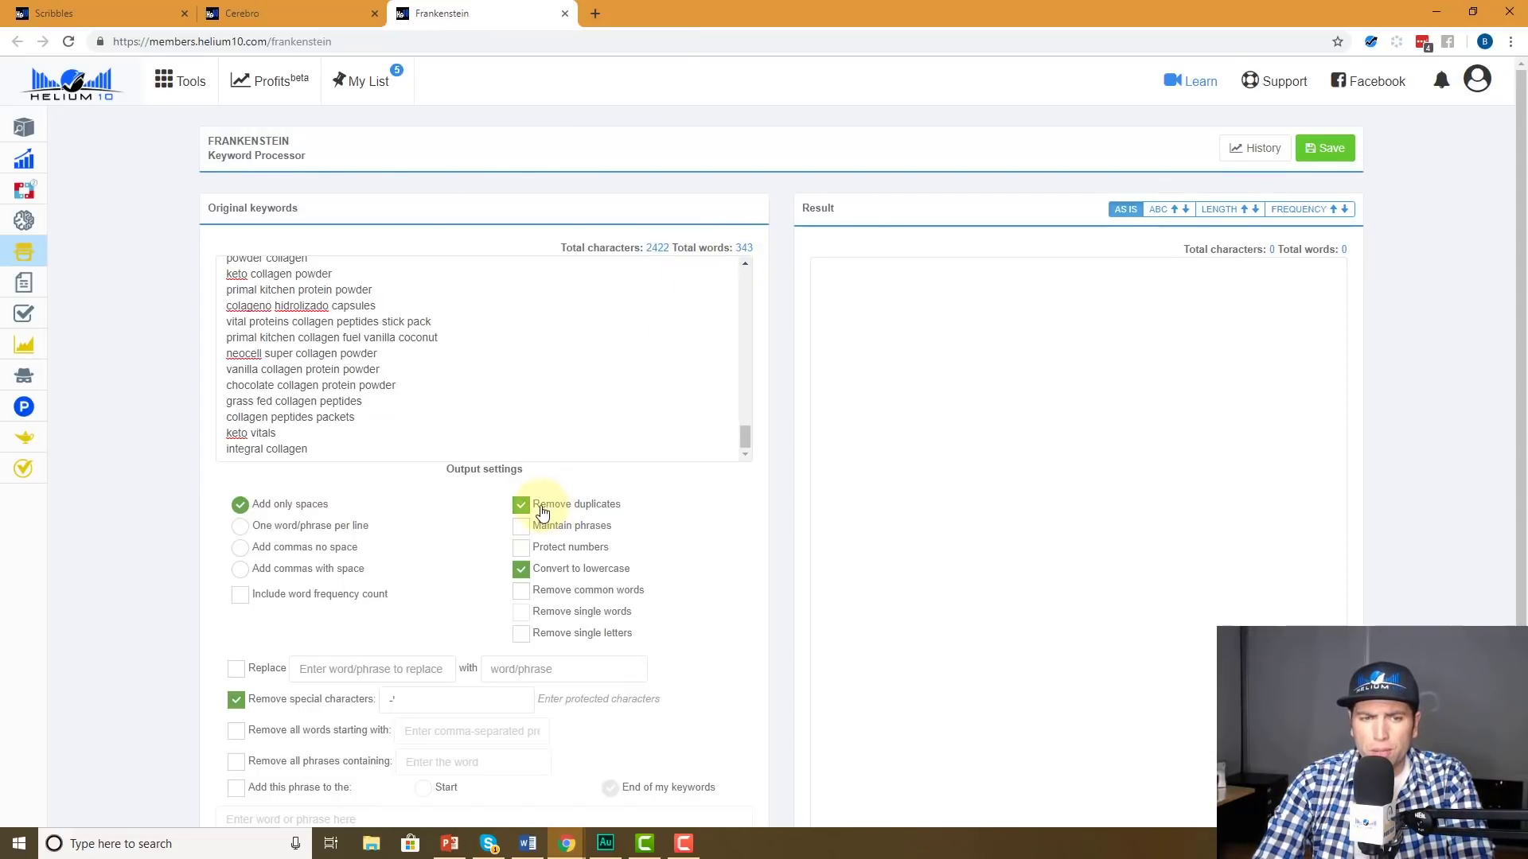
pyautogui.click(521, 592)
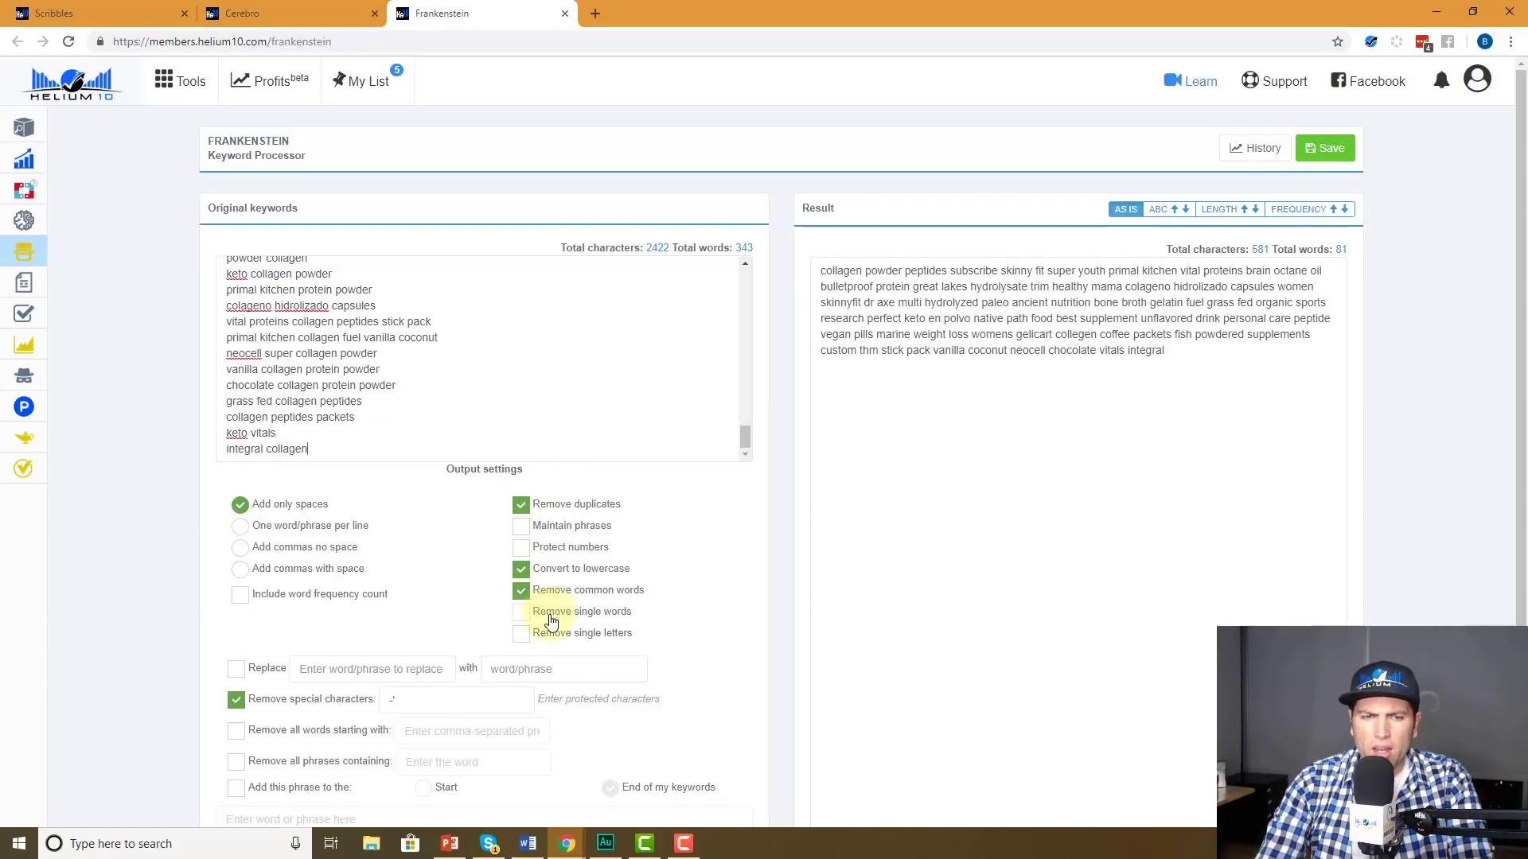
pyautogui.click(535, 635)
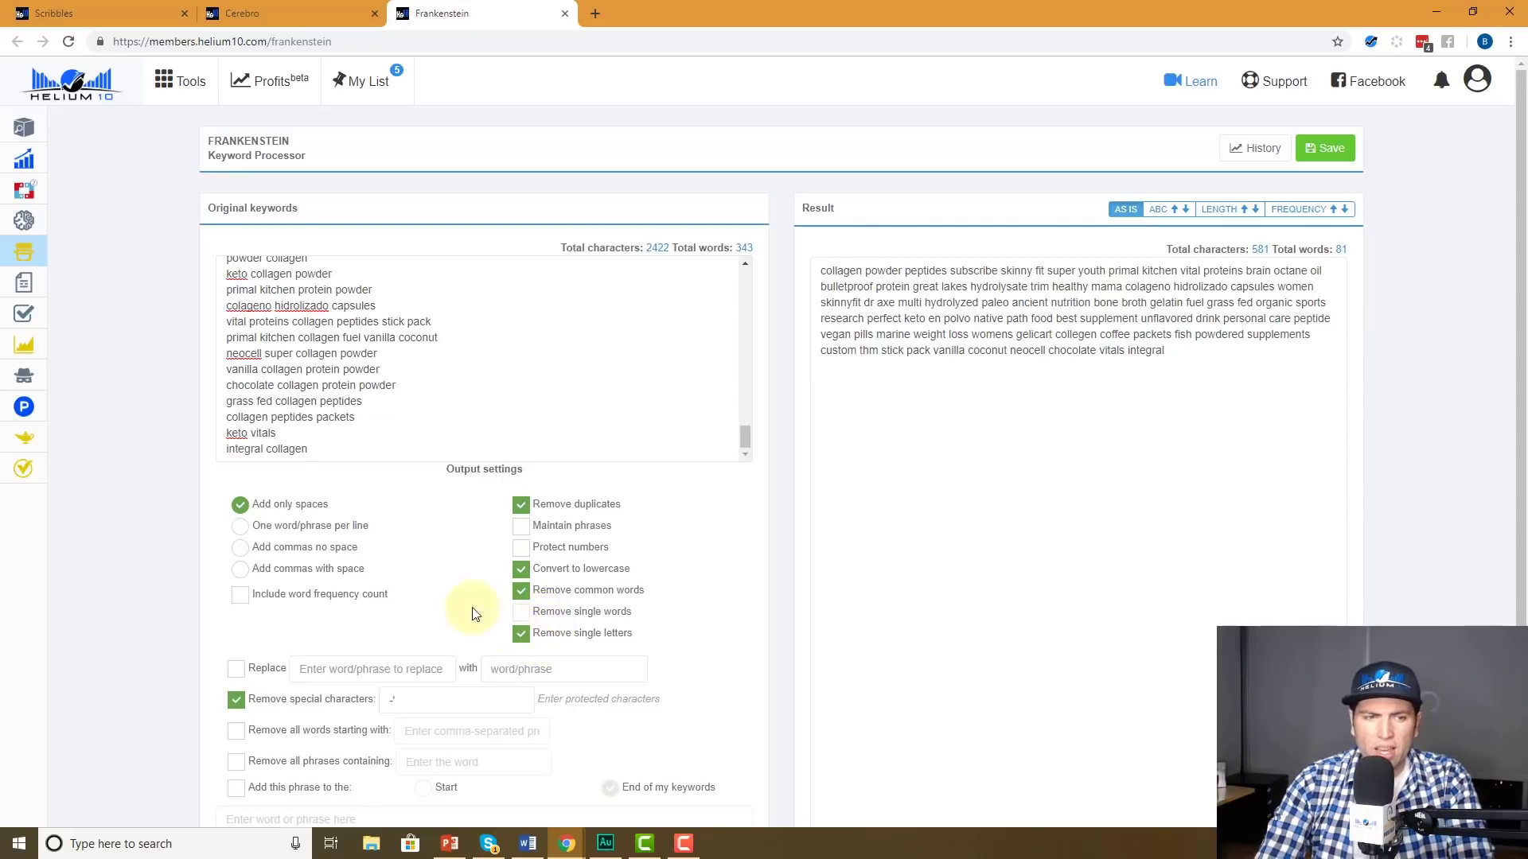
pyautogui.click(262, 533)
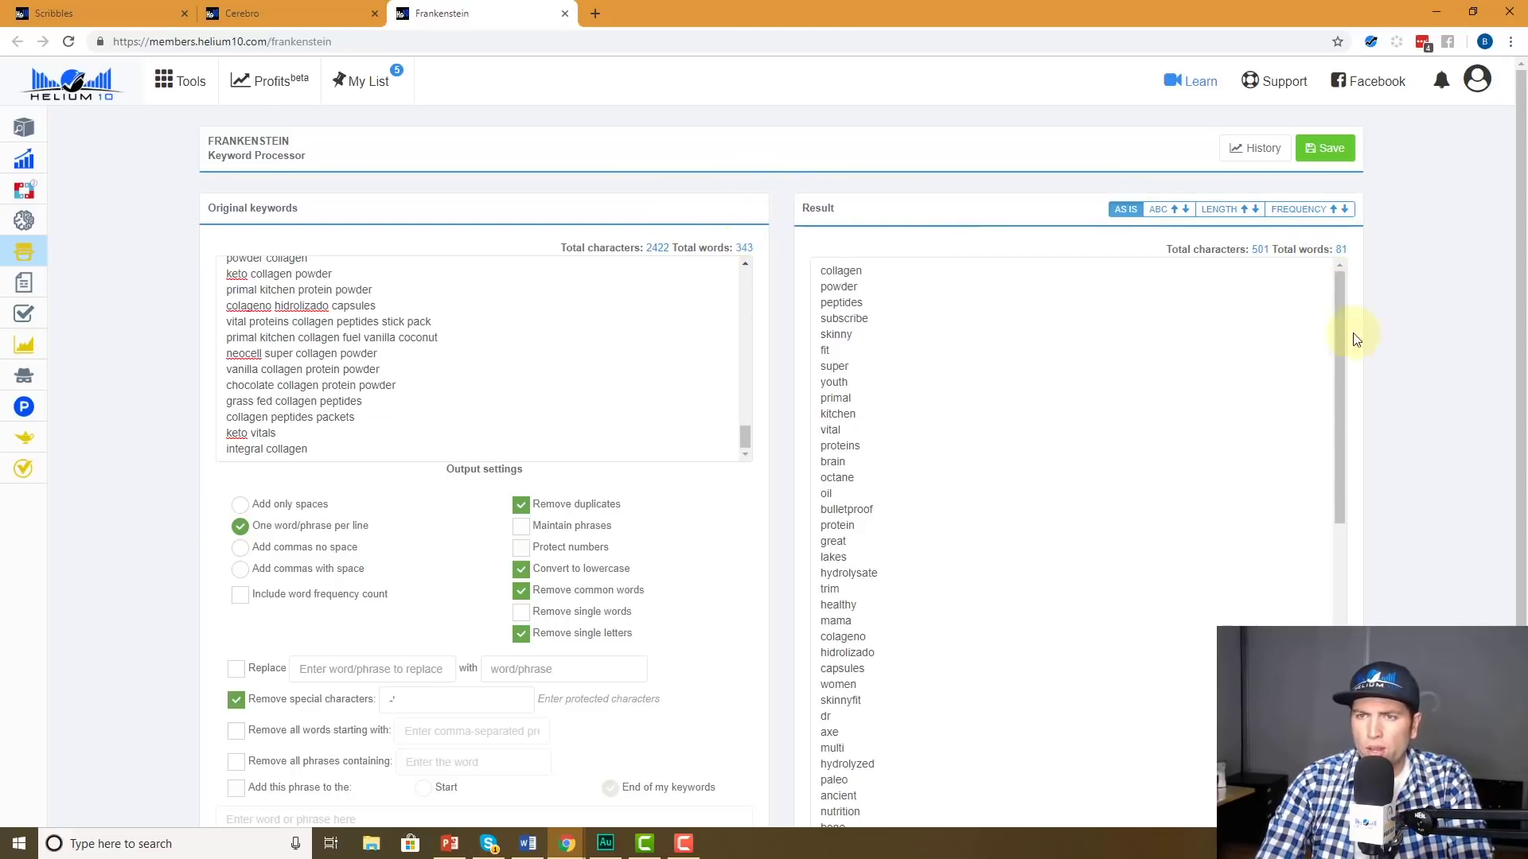
pyautogui.scroll(-2, 1402, 323)
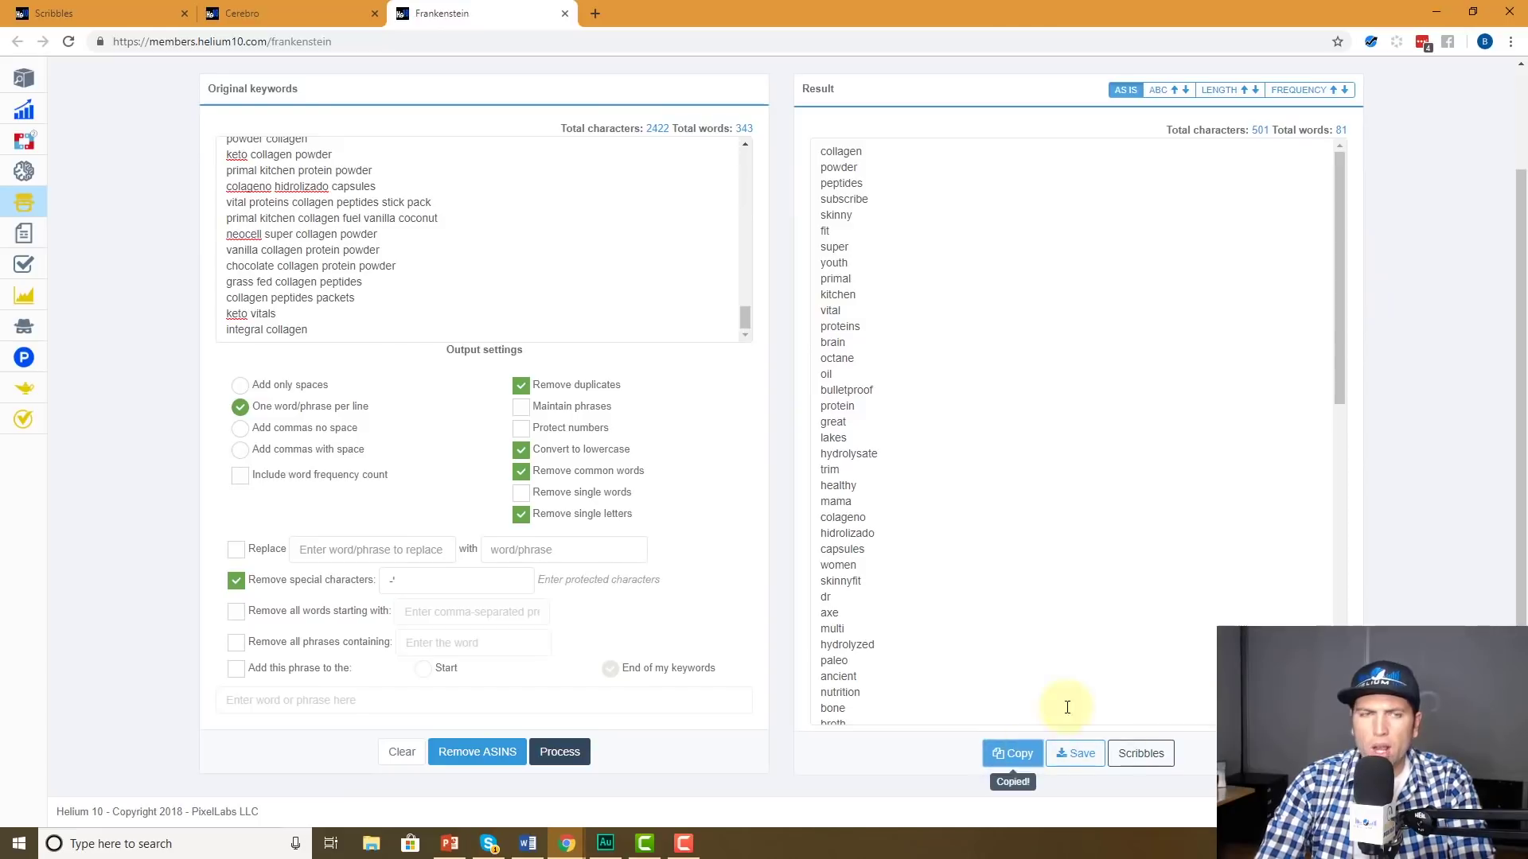
pyautogui.click(86, 13)
pyautogui.click(150, 342)
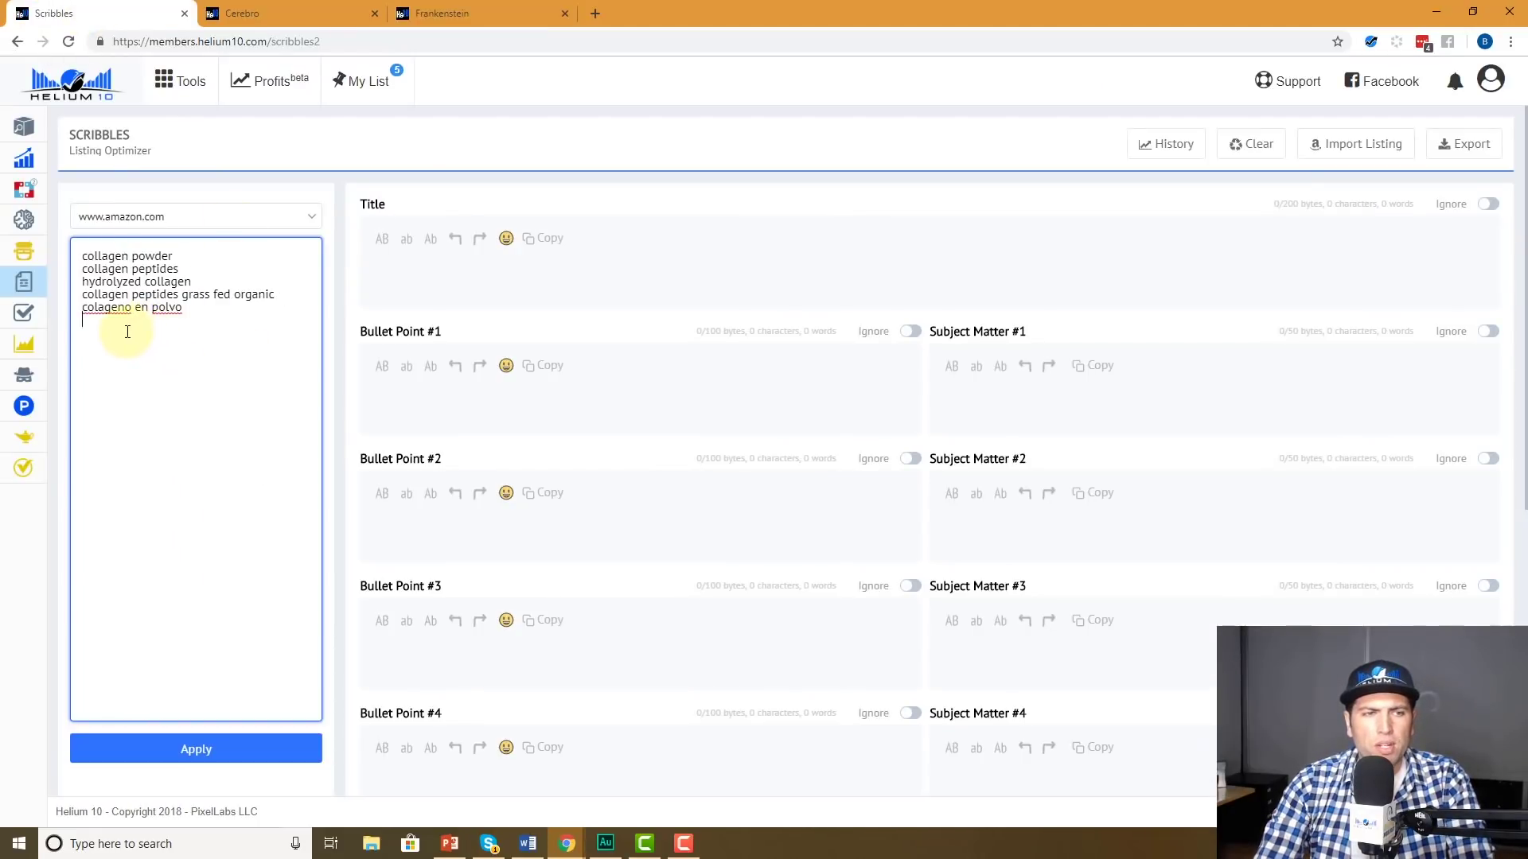
# Paste the processed single words below the Scribbles phrases and apply, yielding 79 tracked words
pyautogui.hotkey('ctrl', 'v')
pyautogui.scroll(8, 131, 334)
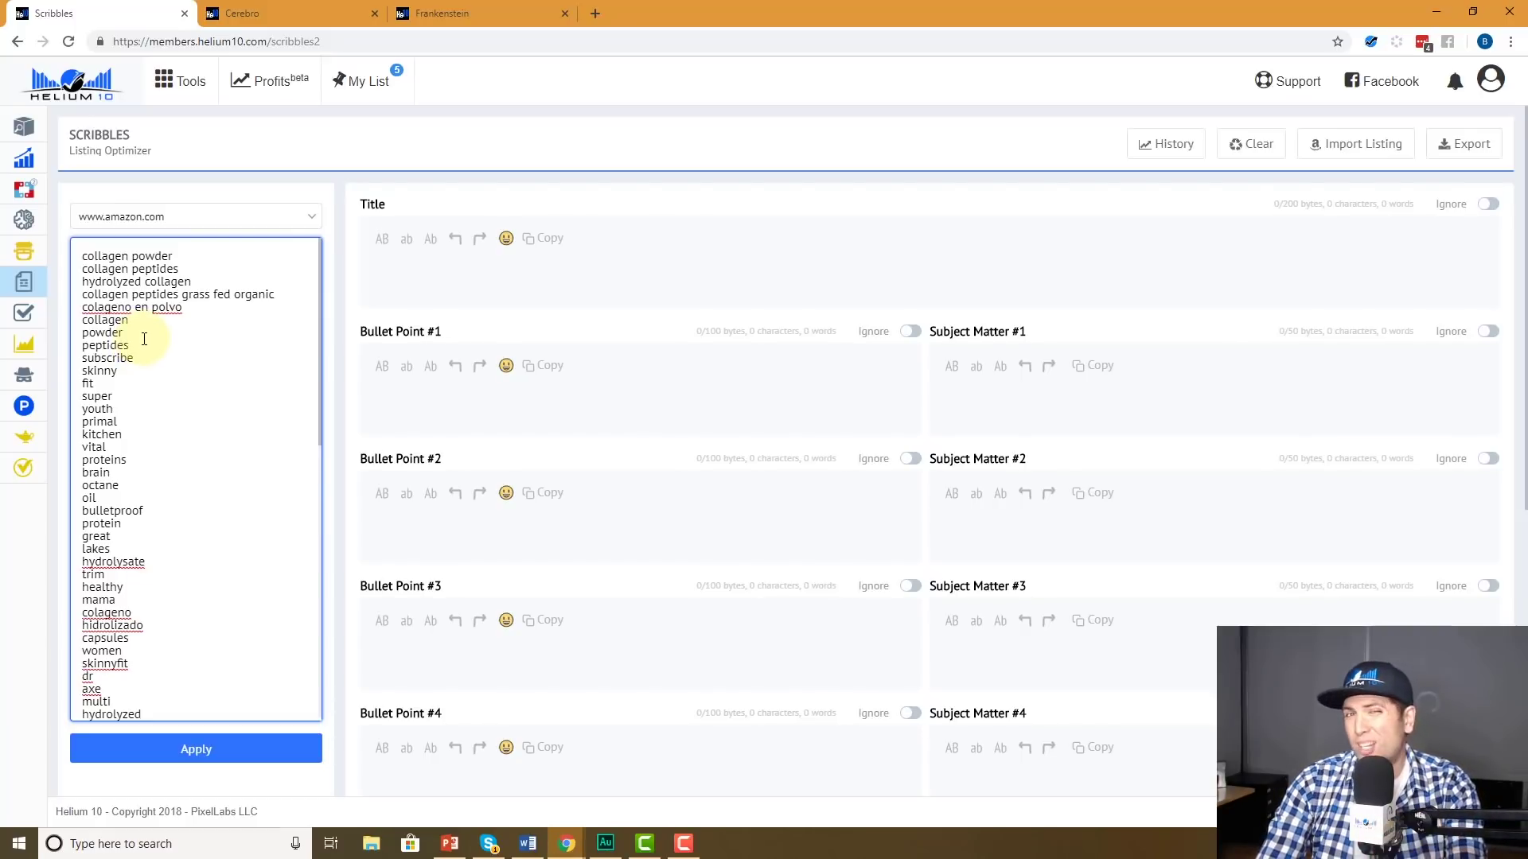
pyautogui.click(246, 749)
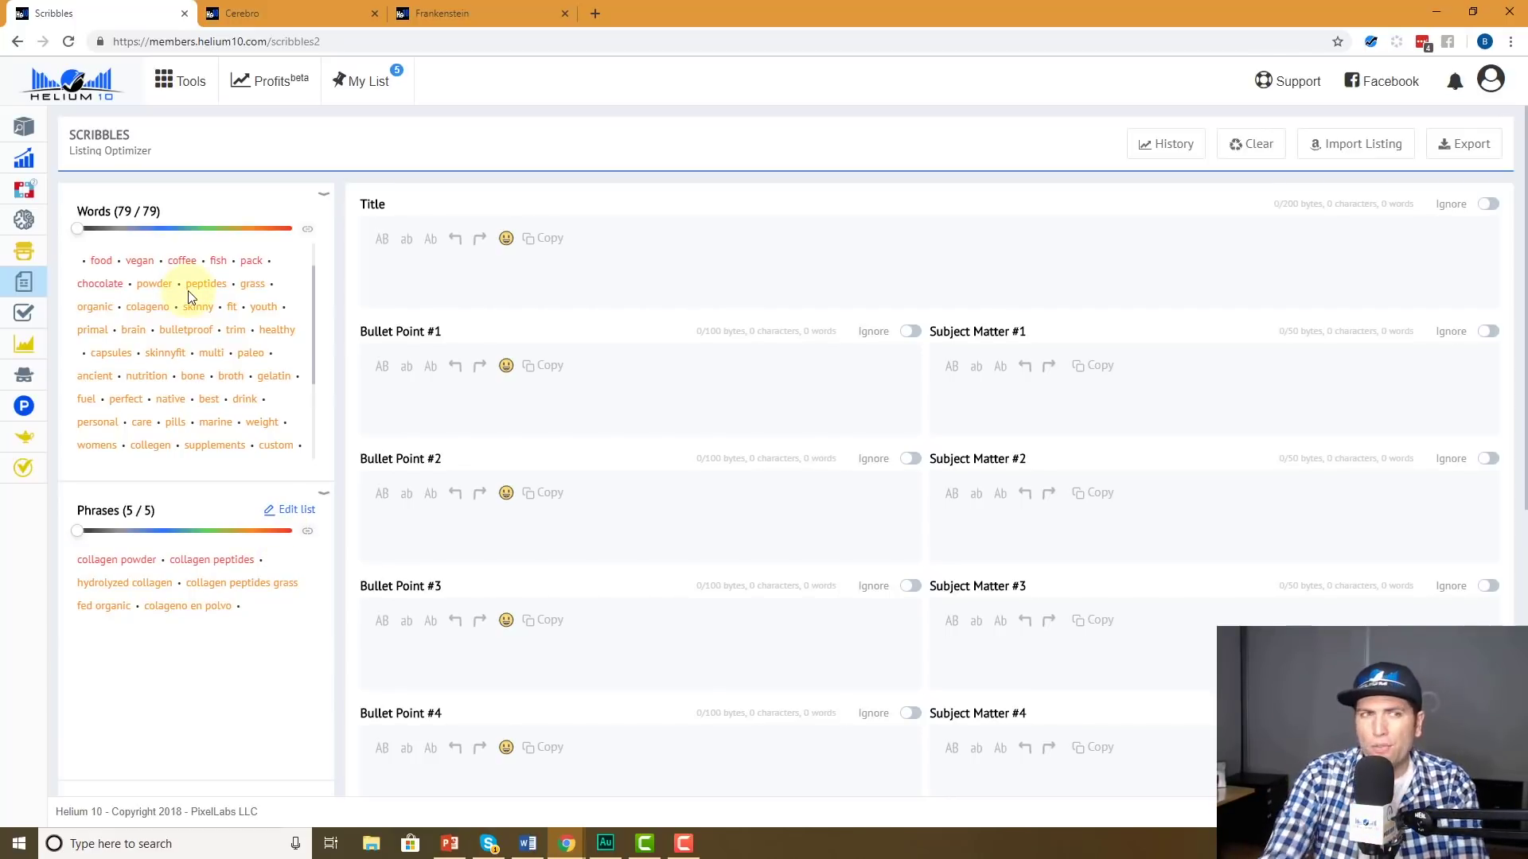
pyautogui.click(239, 13)
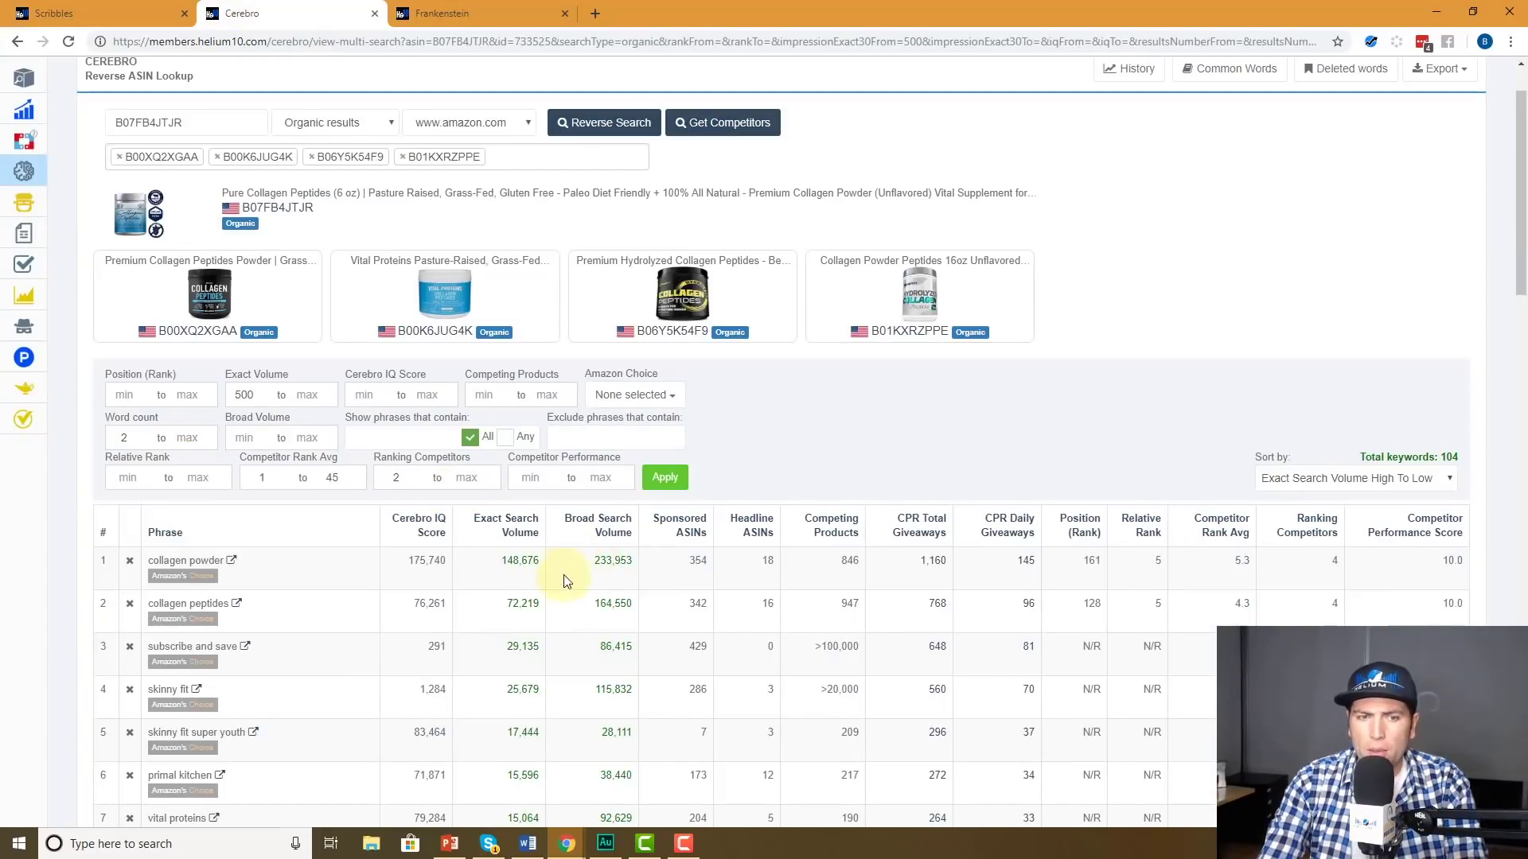
# Link the word and phrase filters, narrow the list to the top 17 words, then restore all 79
pyautogui.click(102, 12)
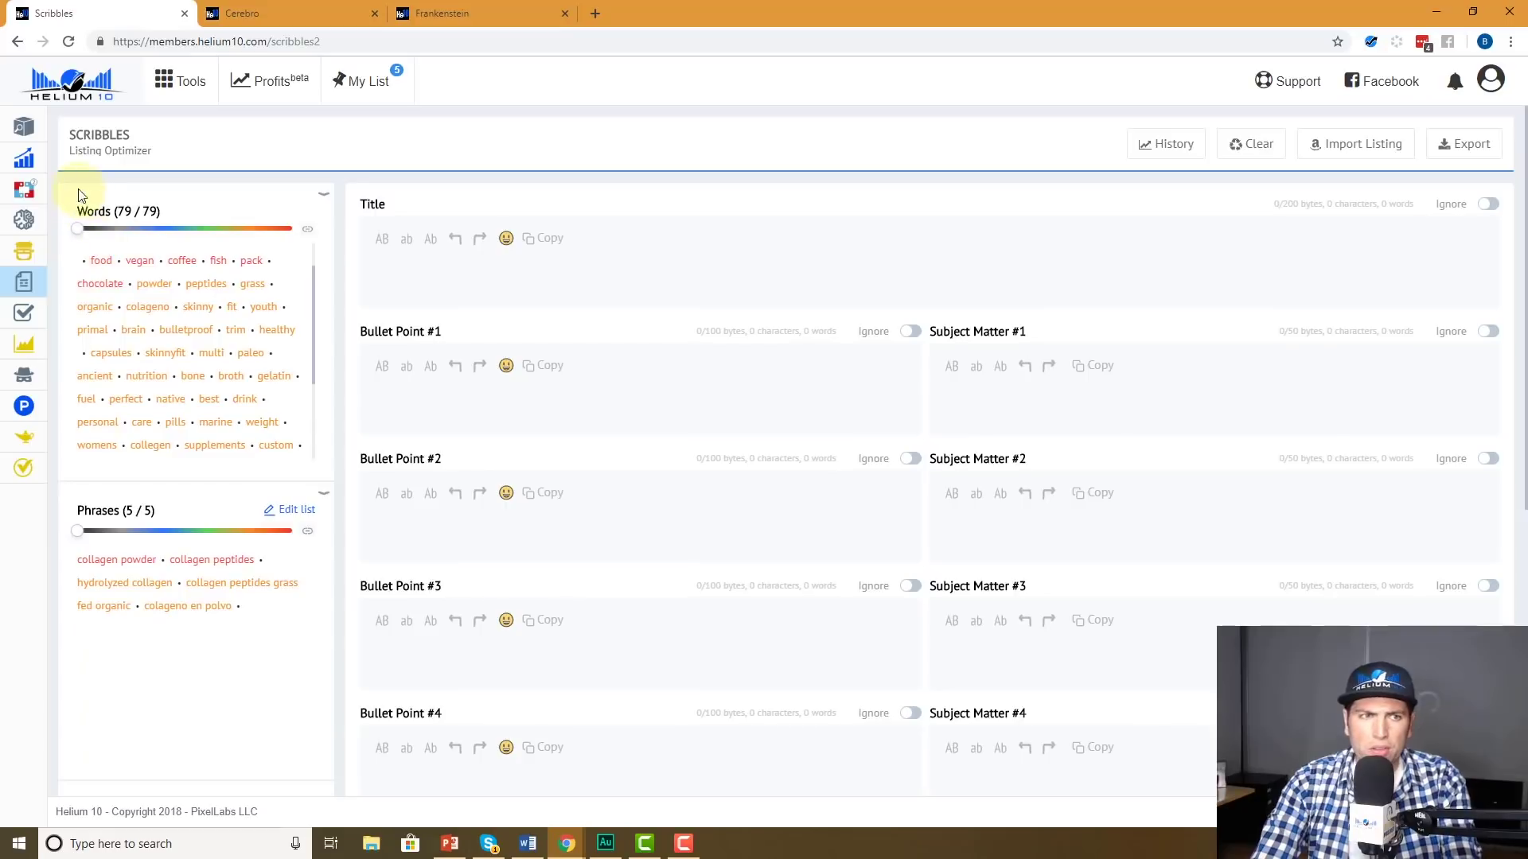
pyautogui.moveTo(79, 232); pyautogui.dragTo(272, 231)
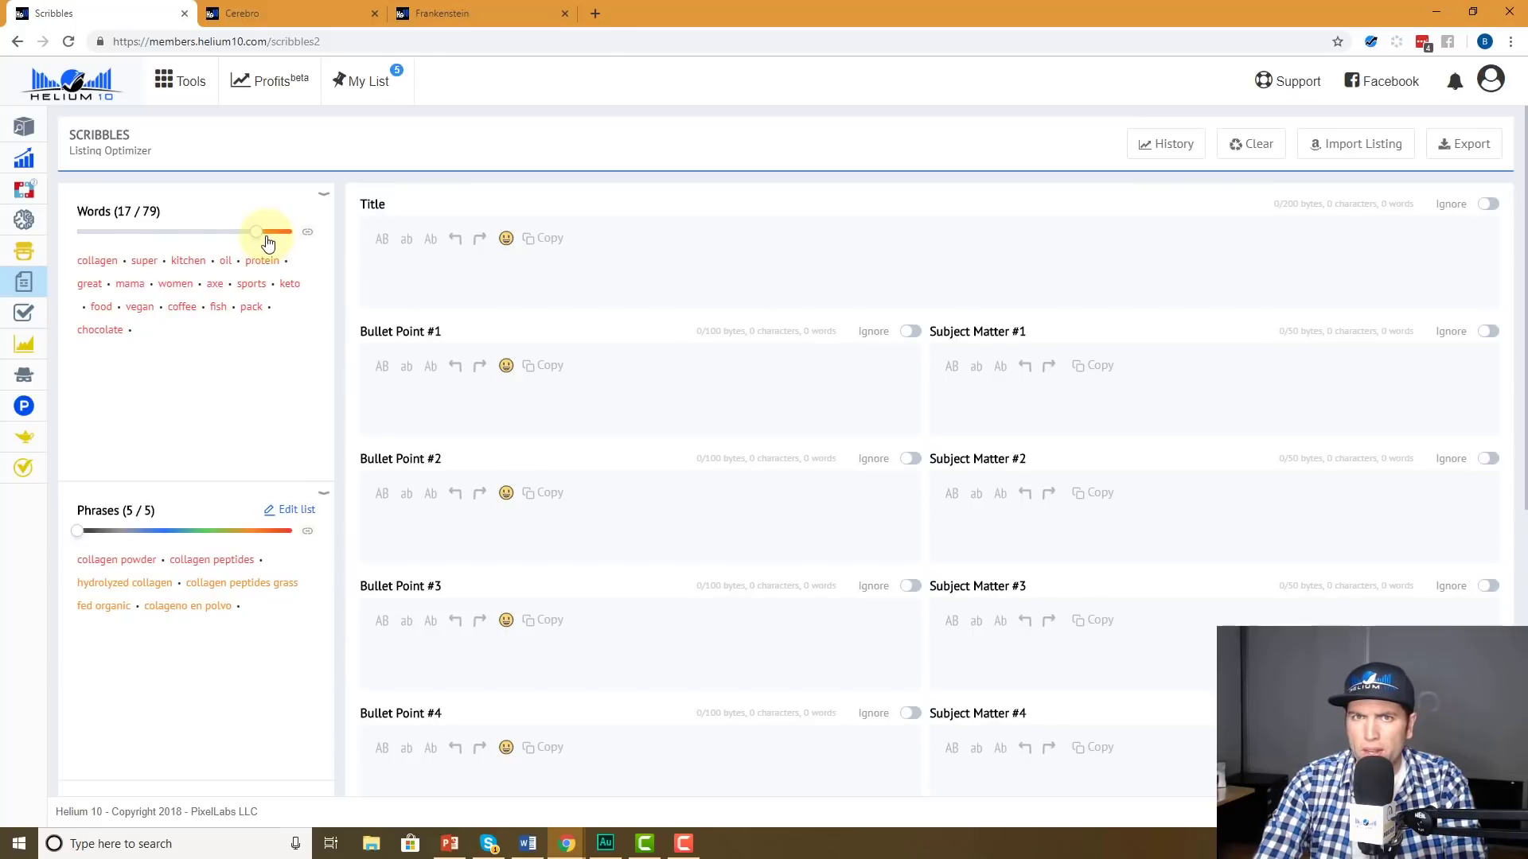
pyautogui.moveTo(256, 237); pyautogui.dragTo(78, 231)
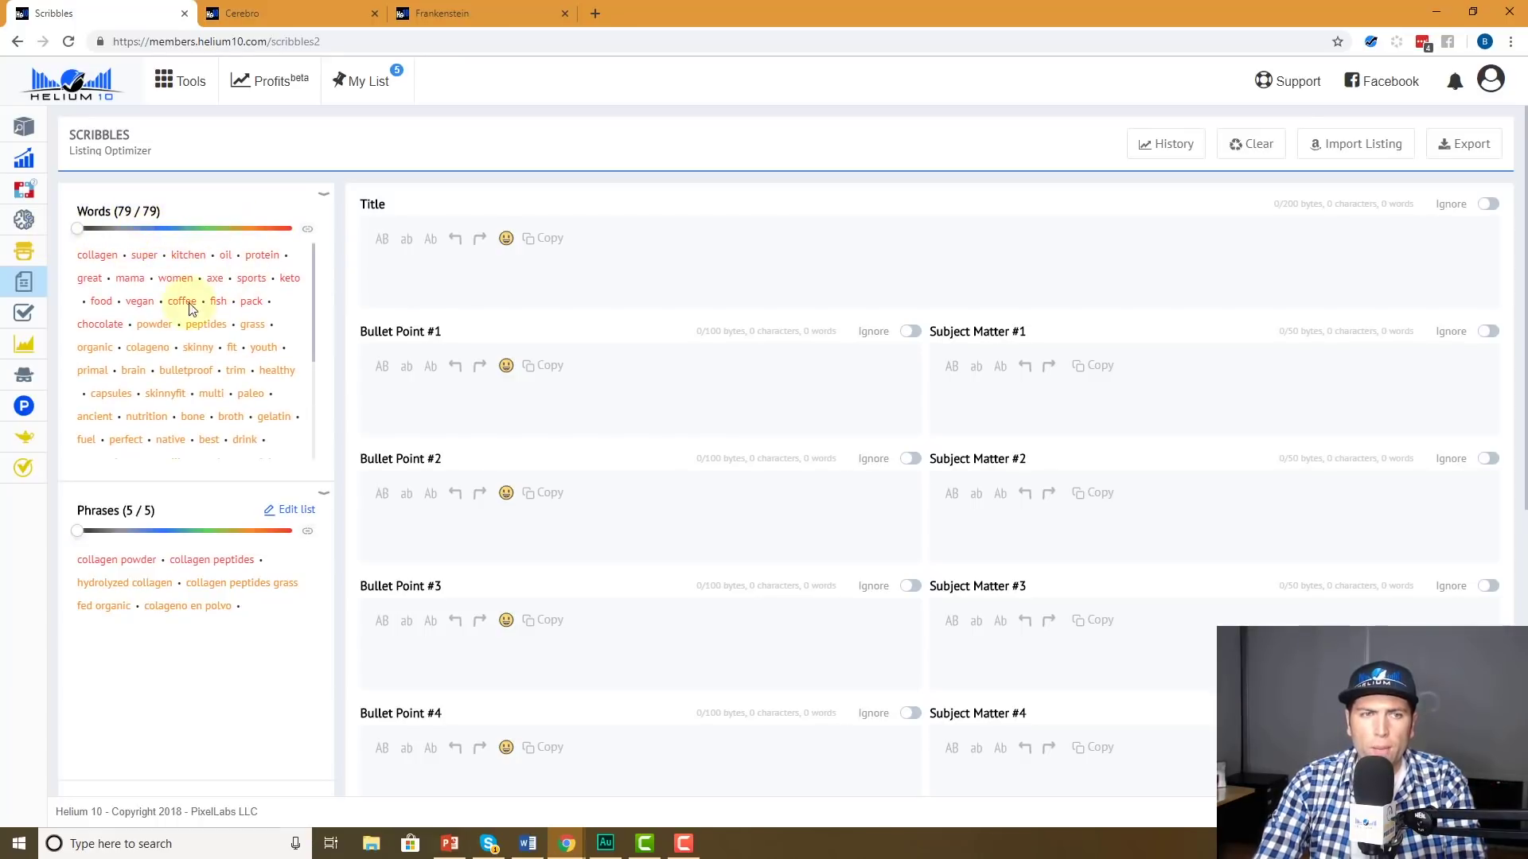
pyautogui.click(306, 231)
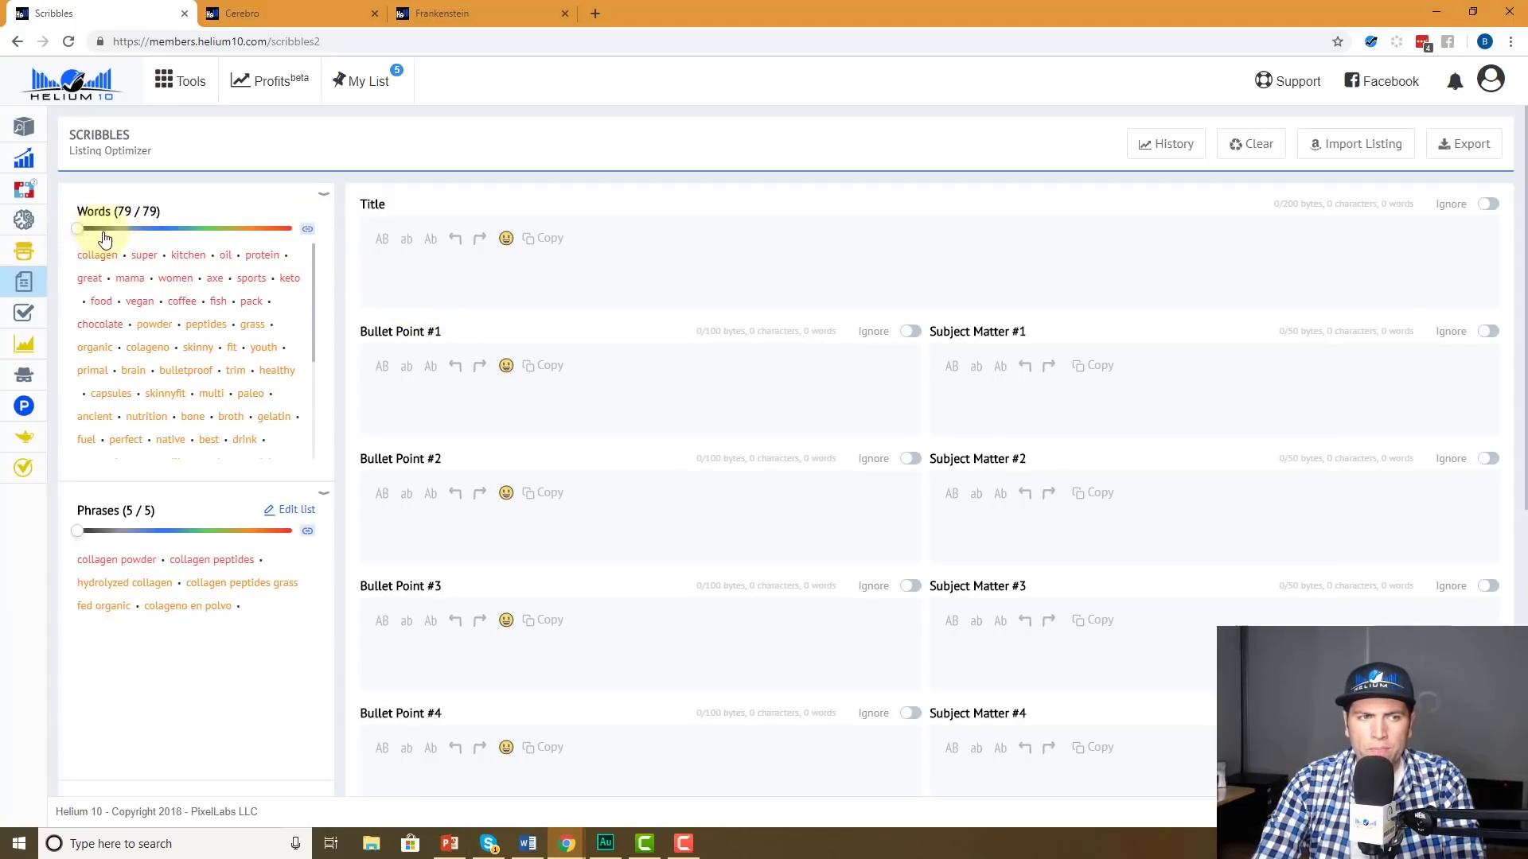
pyautogui.moveTo(80, 231); pyautogui.dragTo(271, 239)
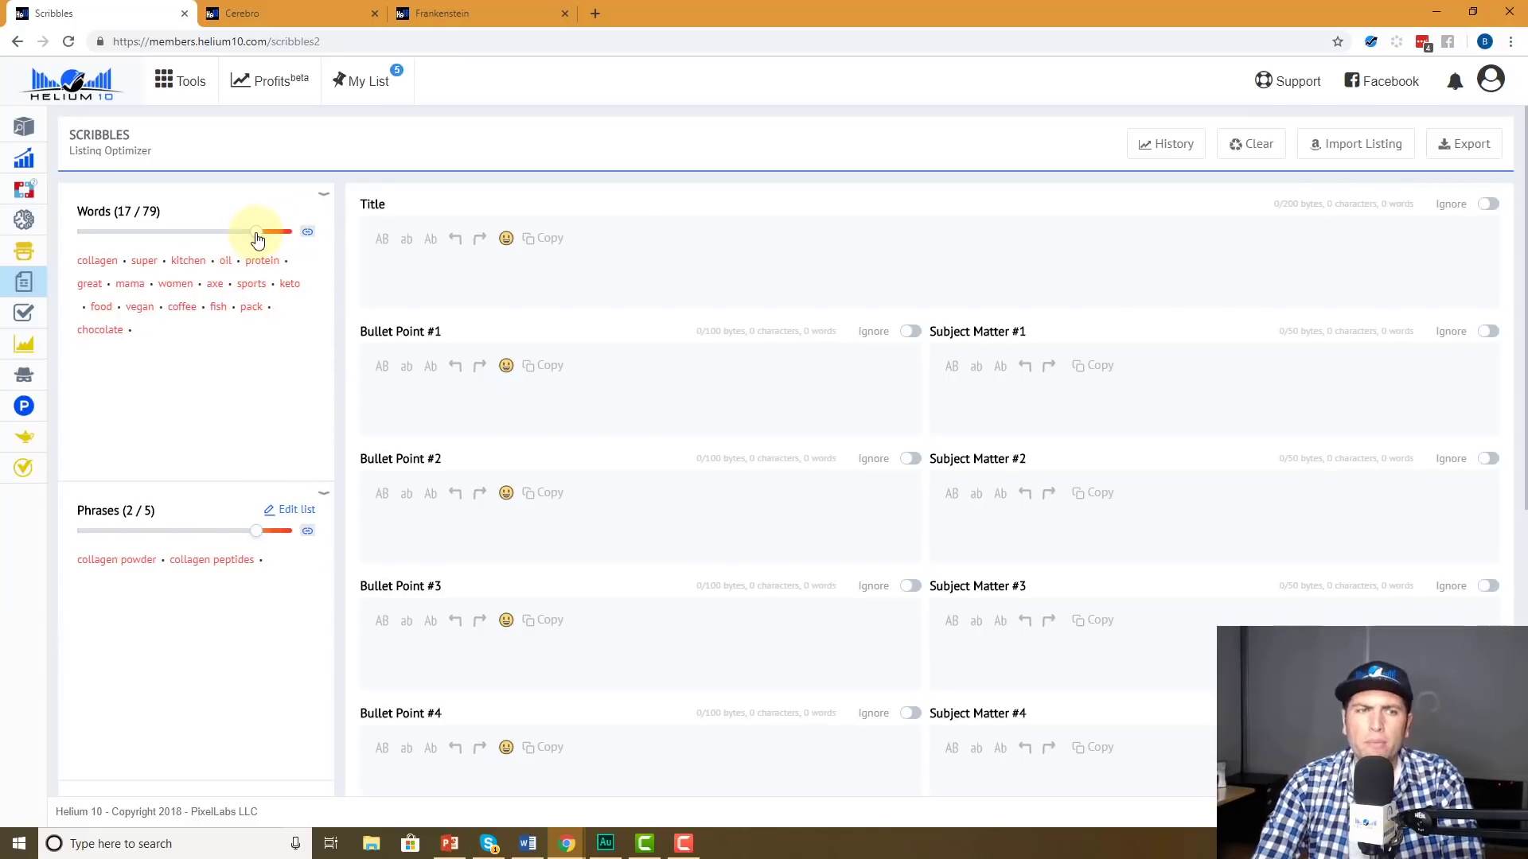
pyautogui.moveTo(258, 239); pyautogui.dragTo(61, 238)
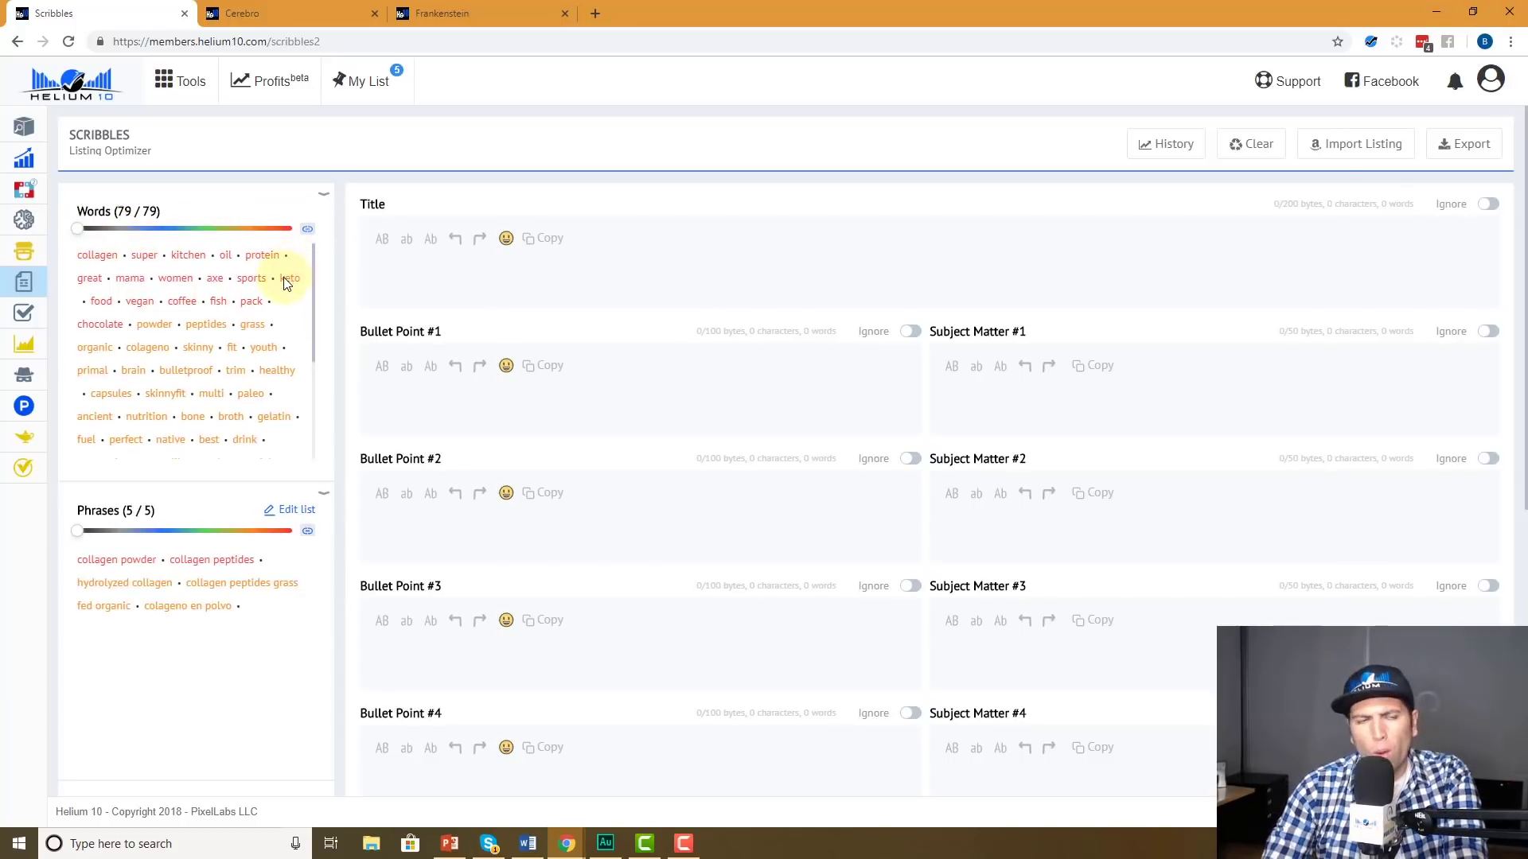
pyautogui.click(487, 279)
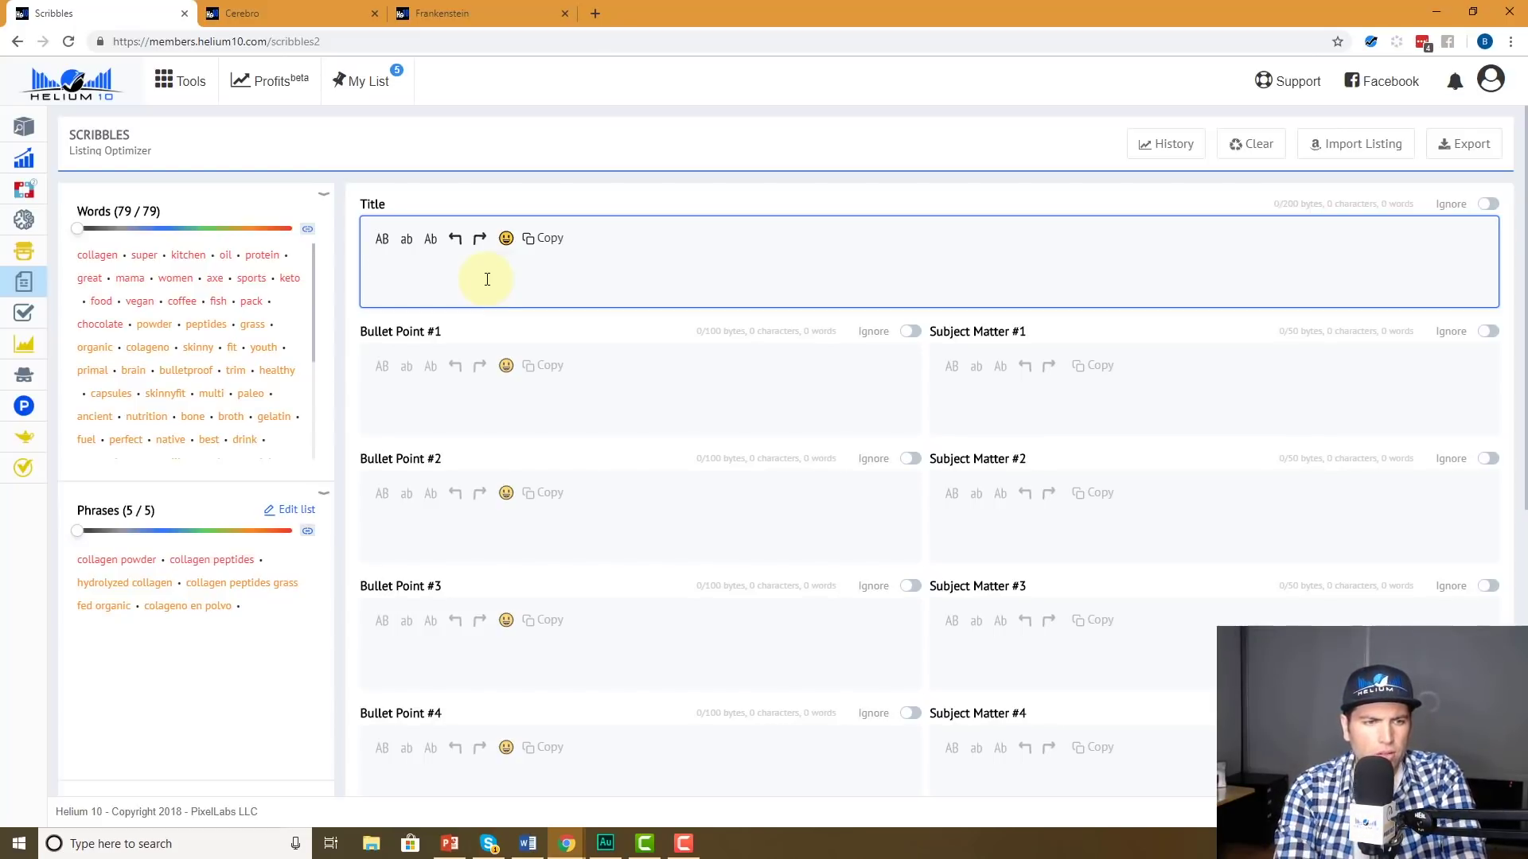
# Type 'Hydrolyzed Collagen Peptides Grass Fed Organic' into the Title, accepting the peptides suggestion
pyautogui.write('ydrolyzed C')
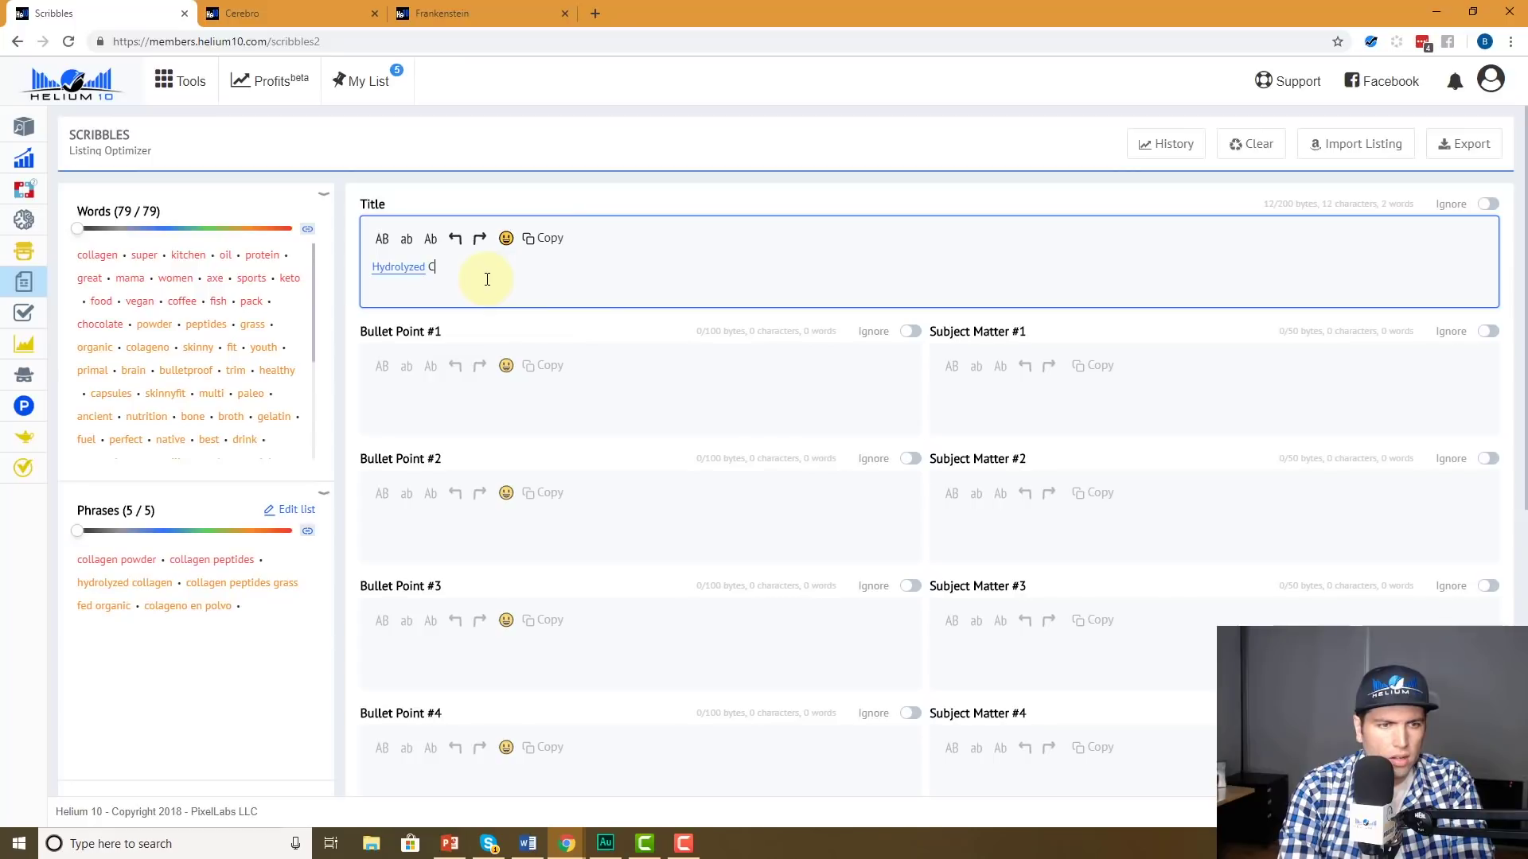
pyautogui.write('ollagen Pepti')
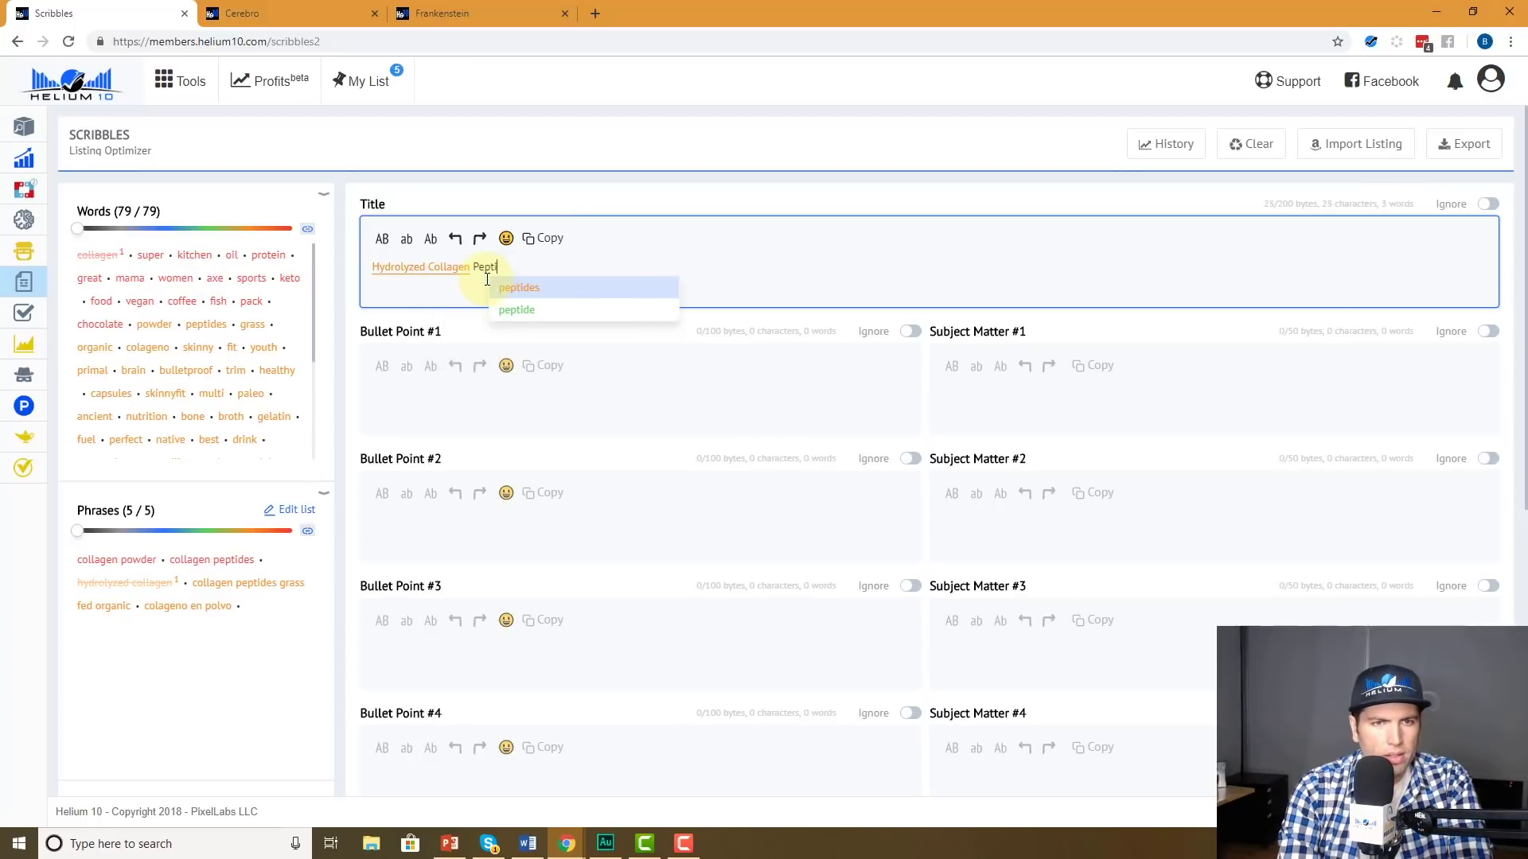
pyautogui.press('Return')
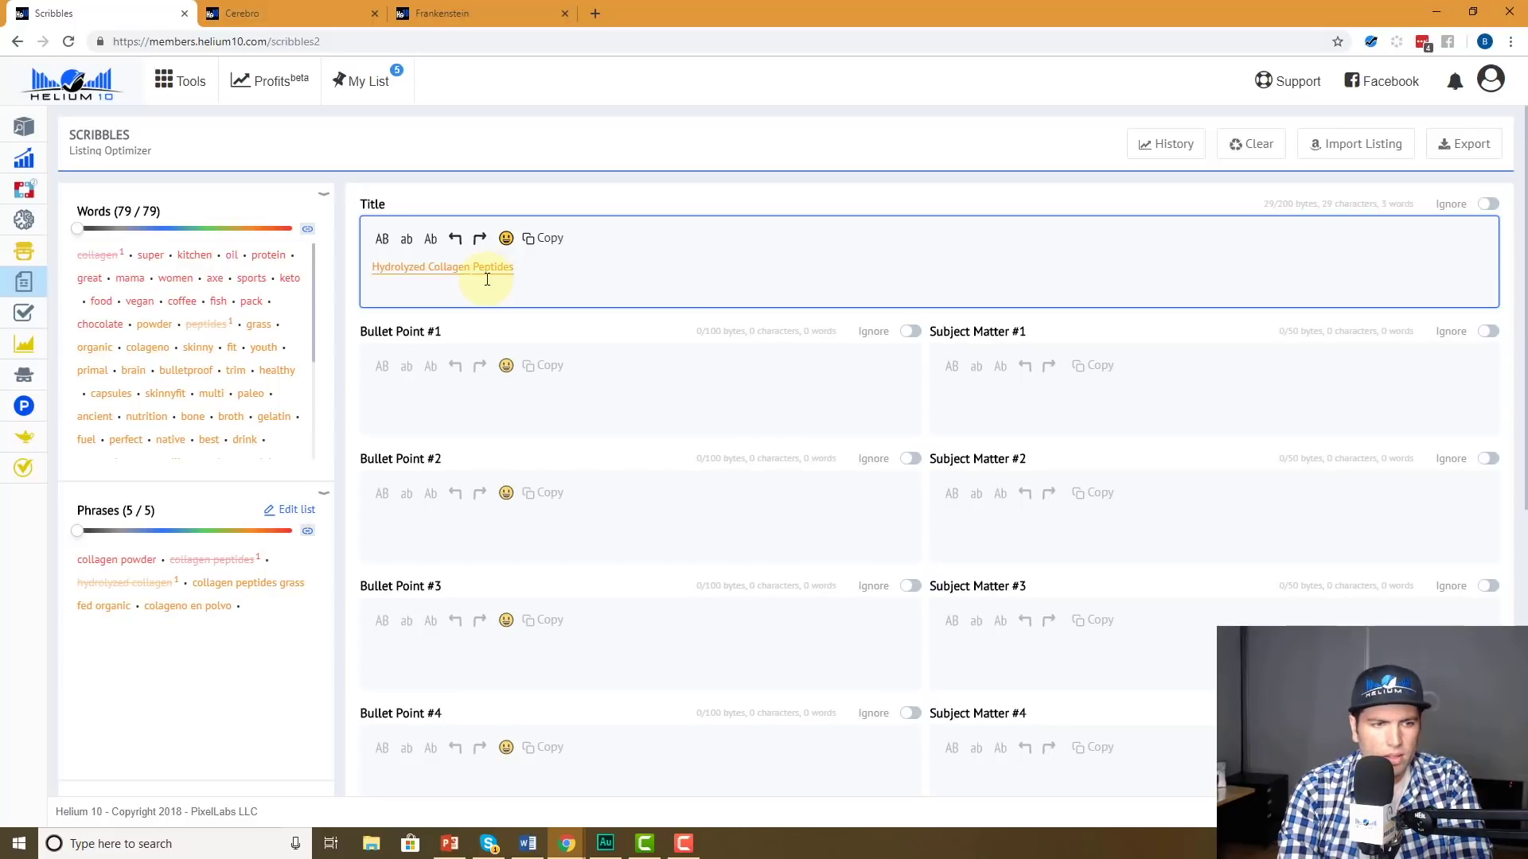
pyautogui.write('-')
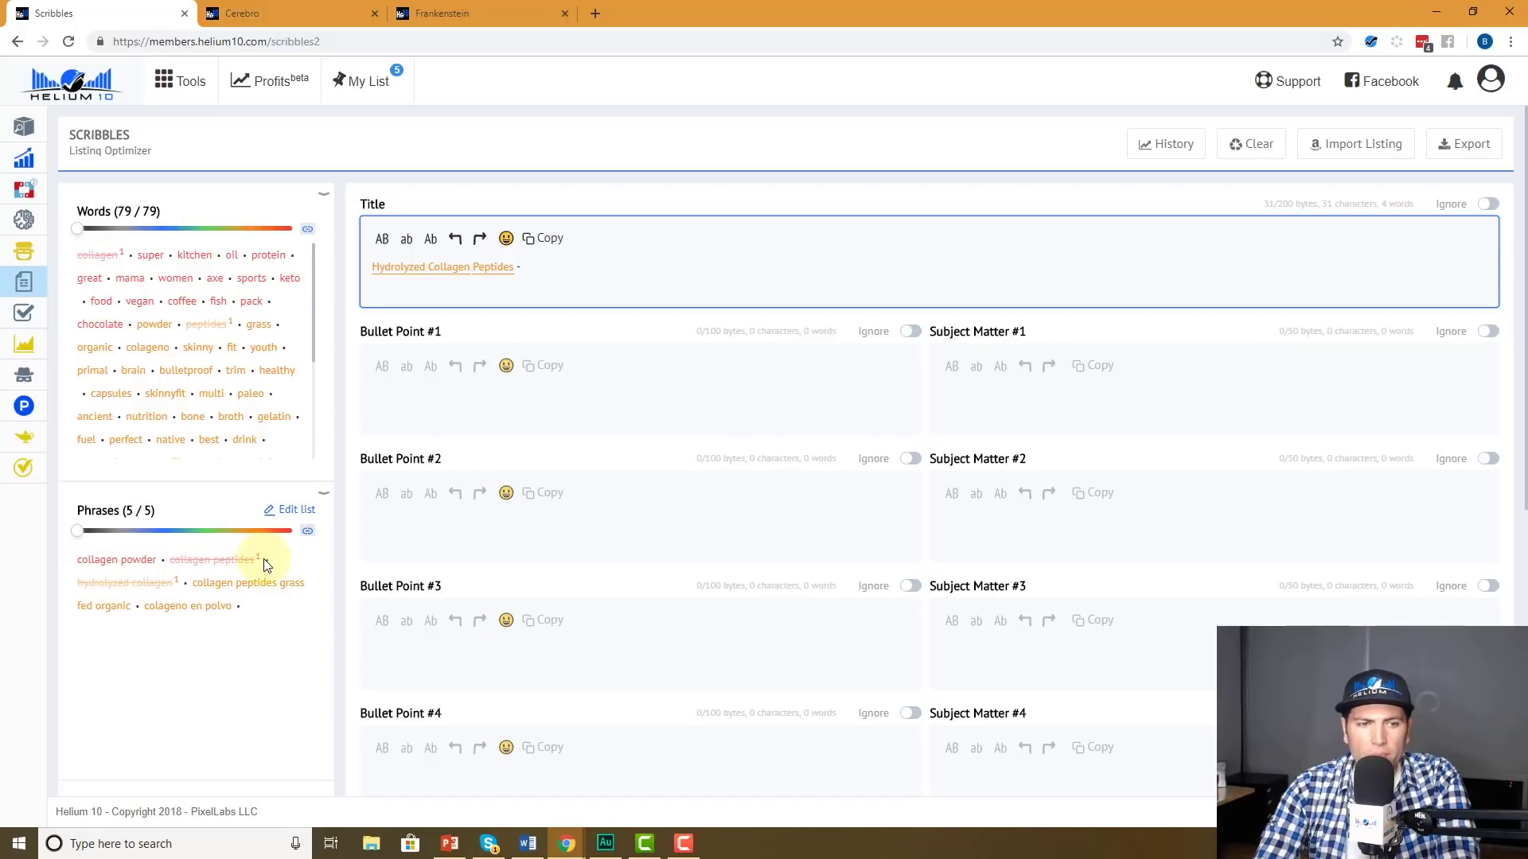
pyautogui.click(522, 267)
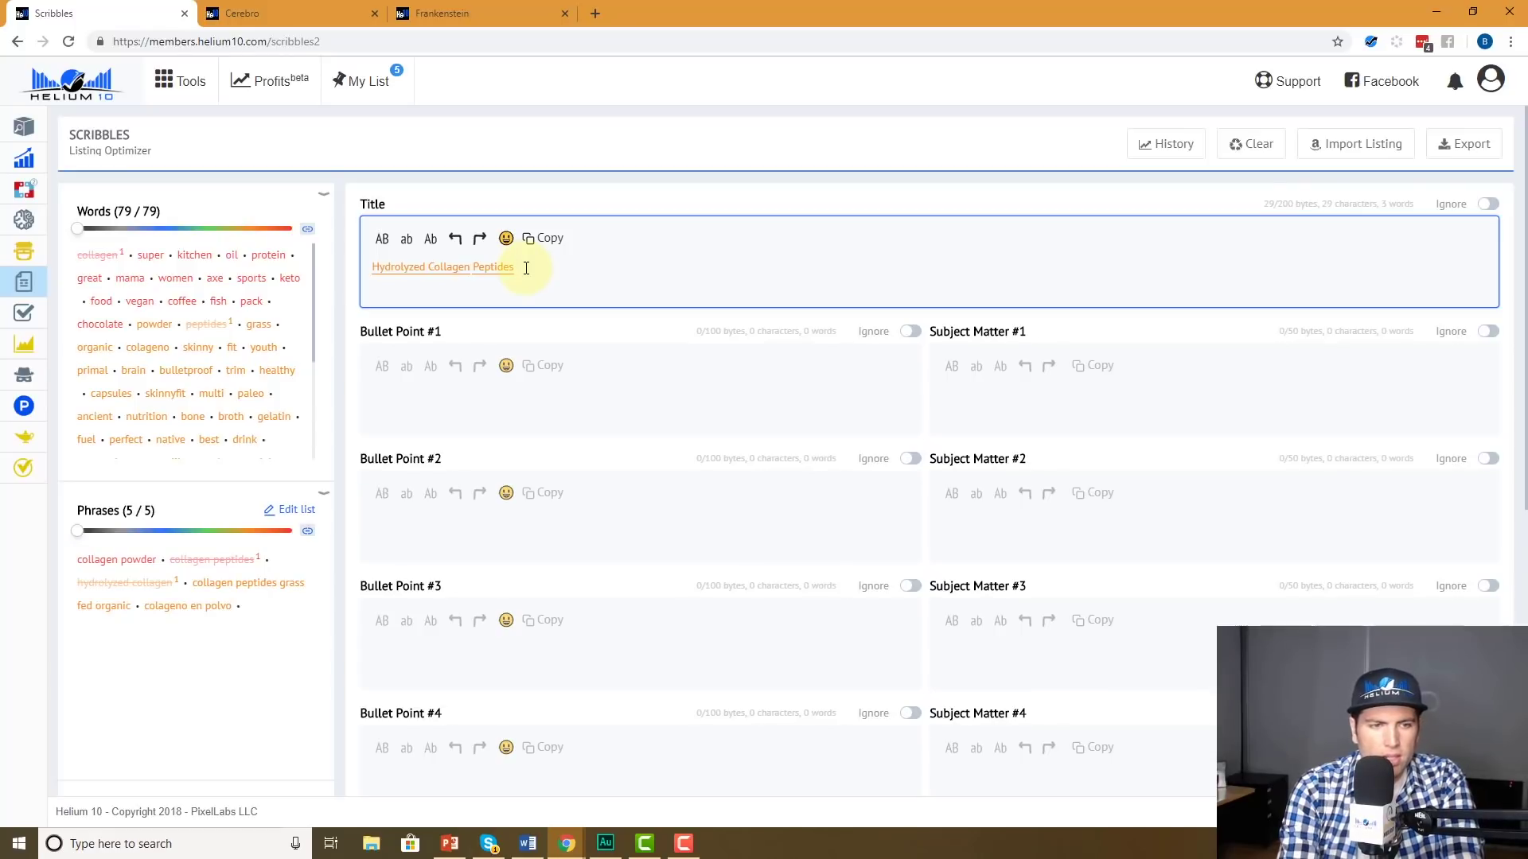
pyautogui.write('Grass F')
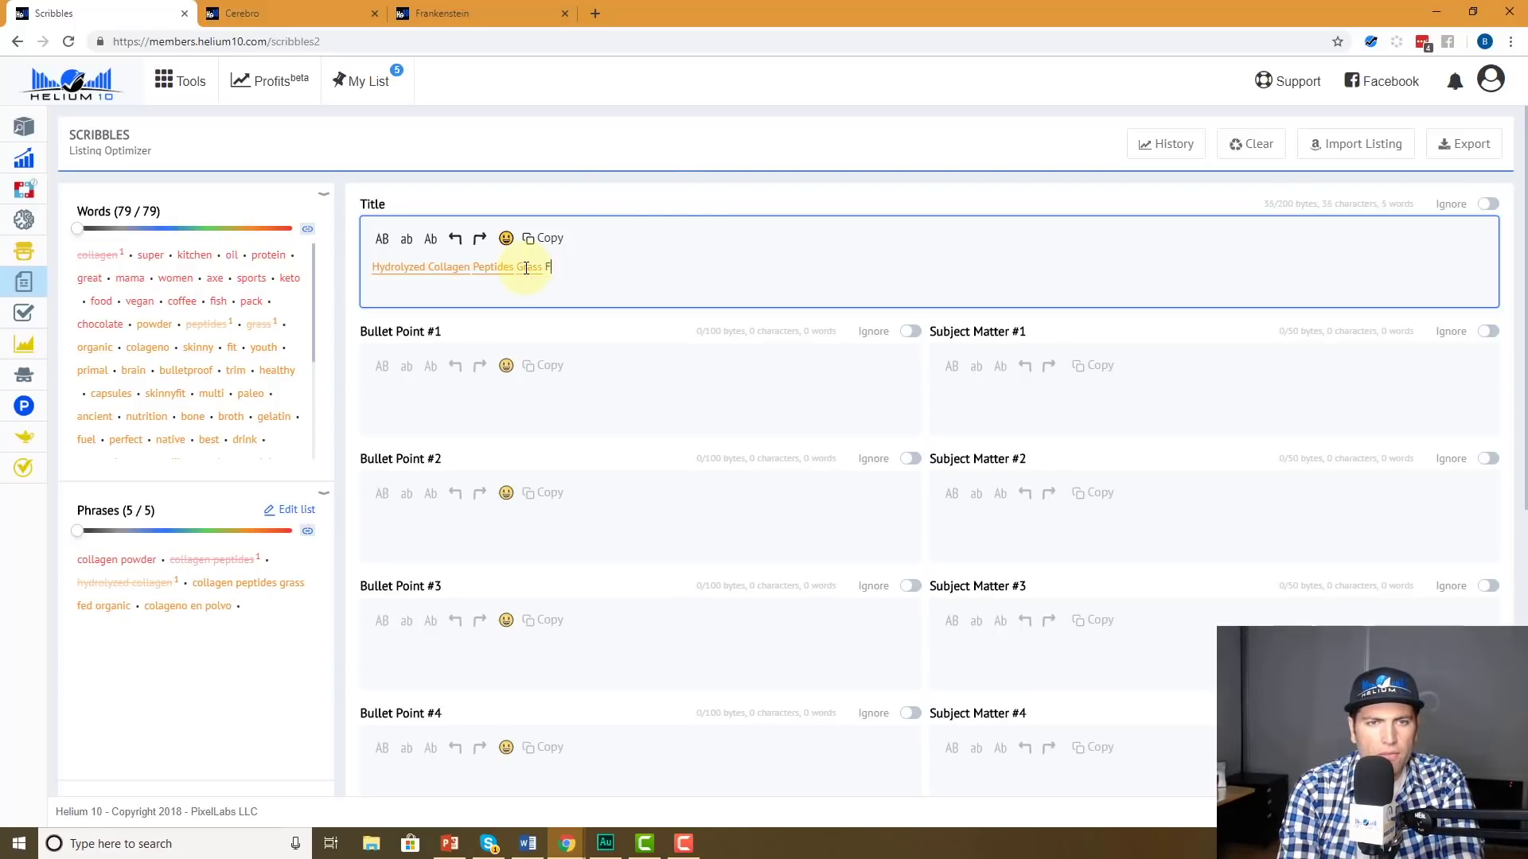
pyautogui.write('ed Organic -')
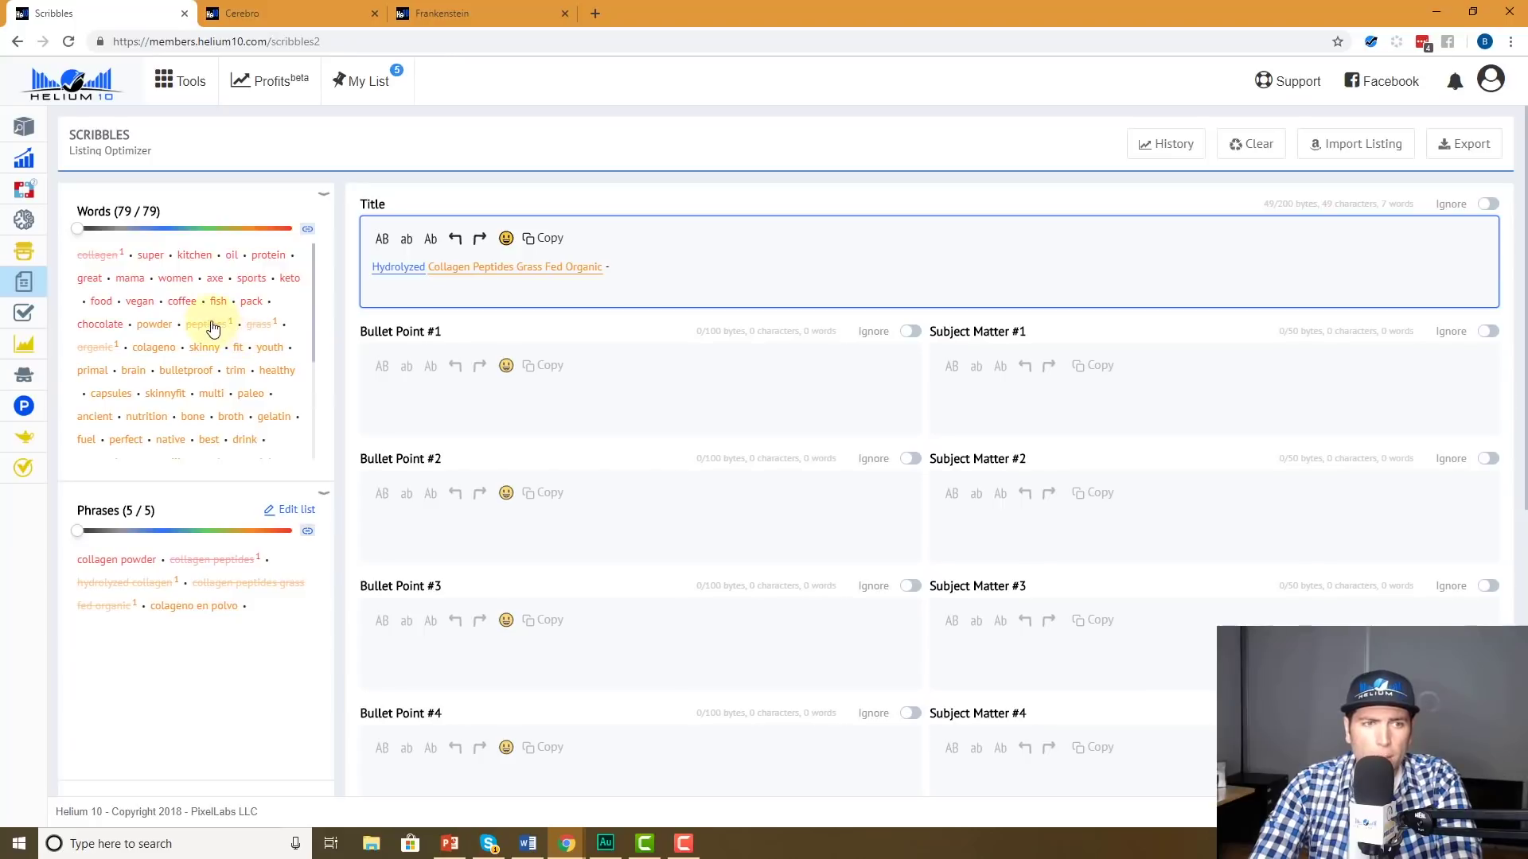
# Finish the title with '- High Protein Collagen Powder', fixing the protein typo via its suggestion
pyautogui.scroll(-3, 239, 359)
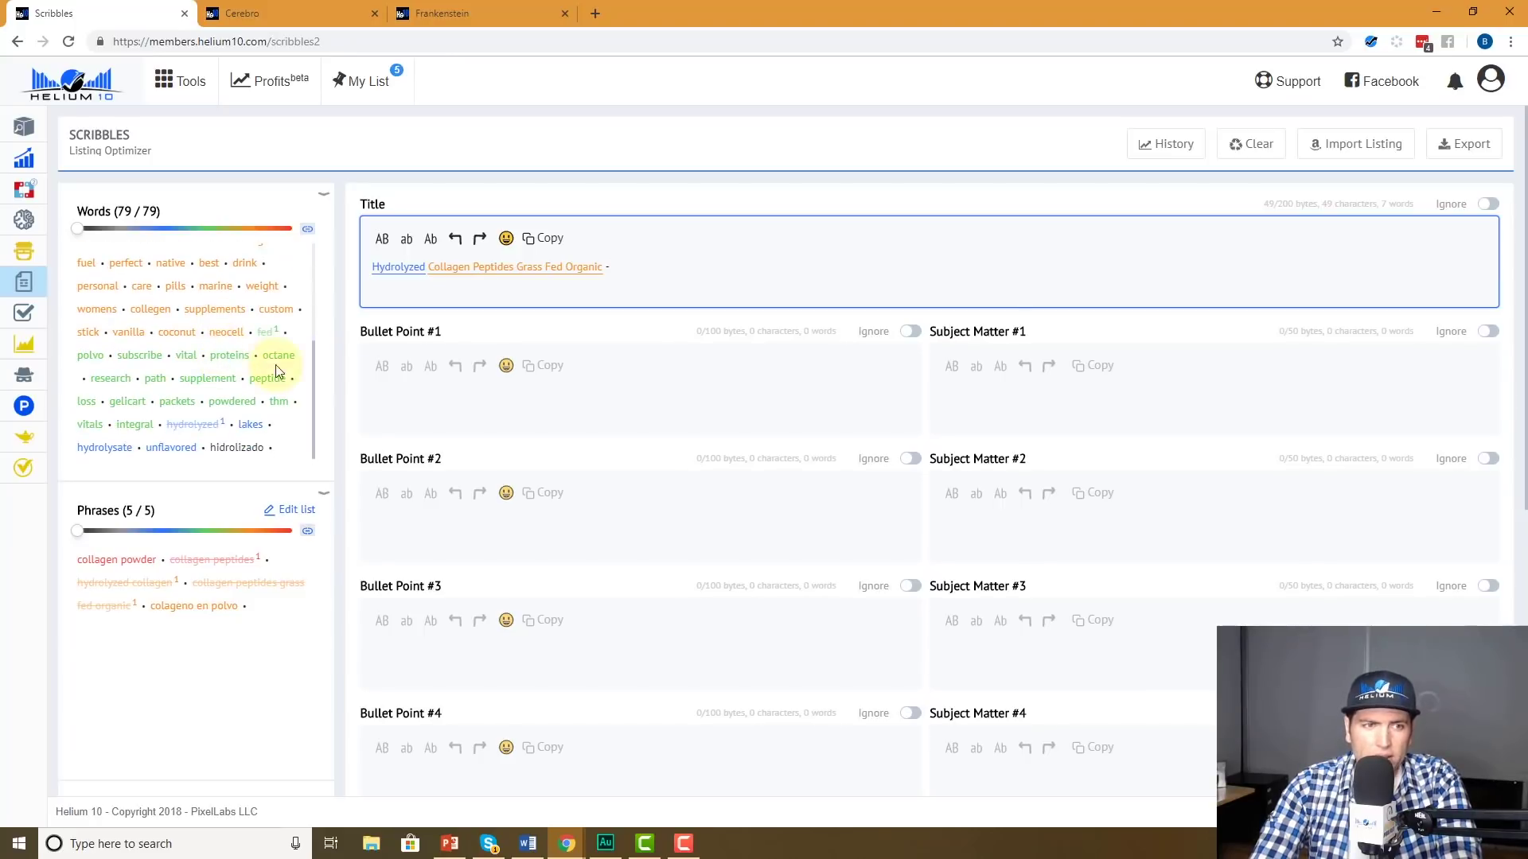
pyautogui.scroll(3, 273, 344)
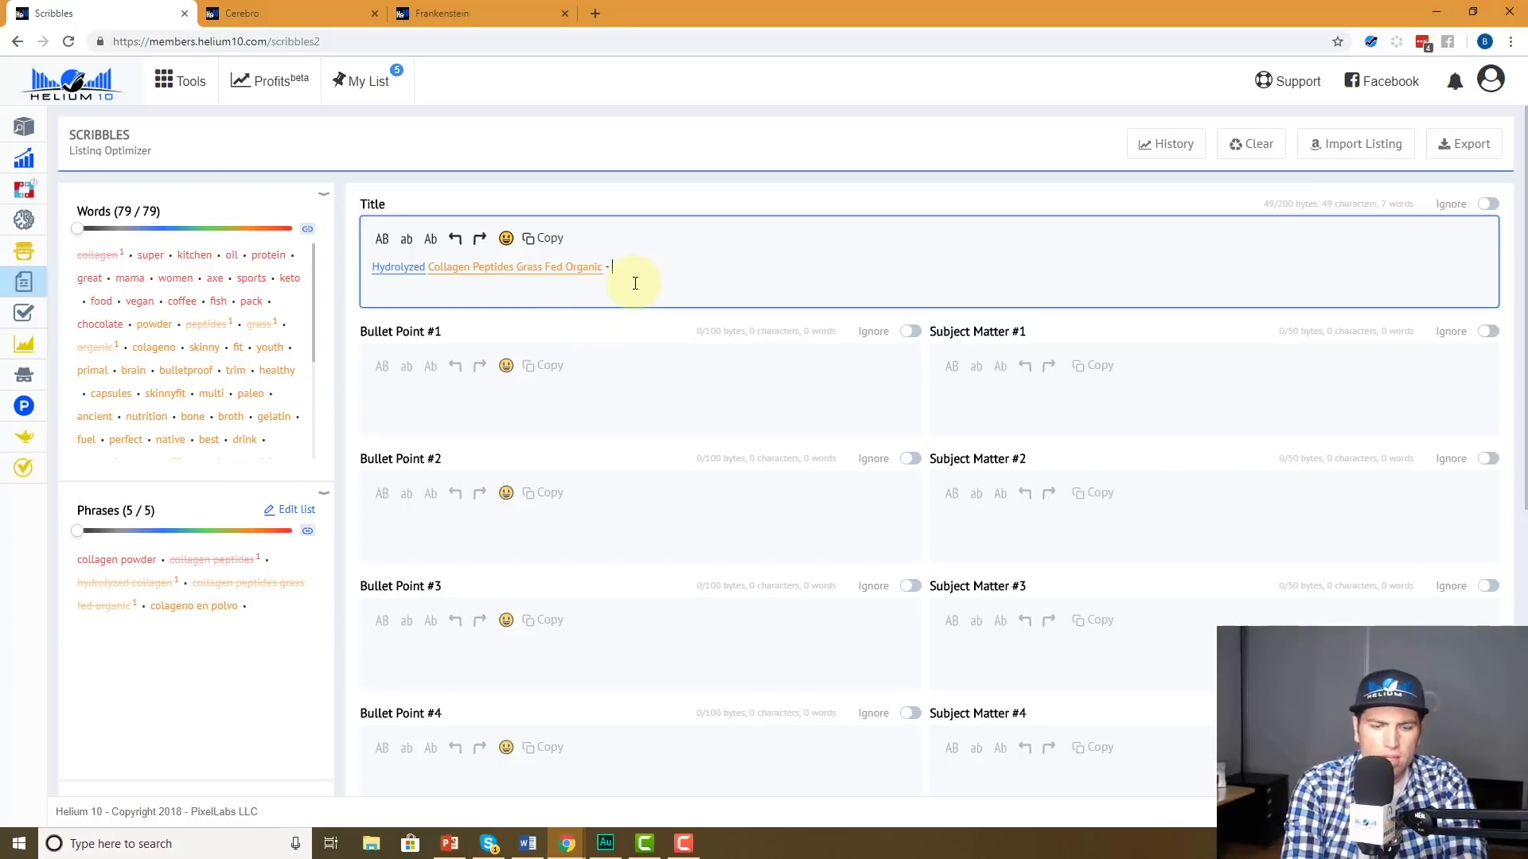
pyautogui.write('High ')
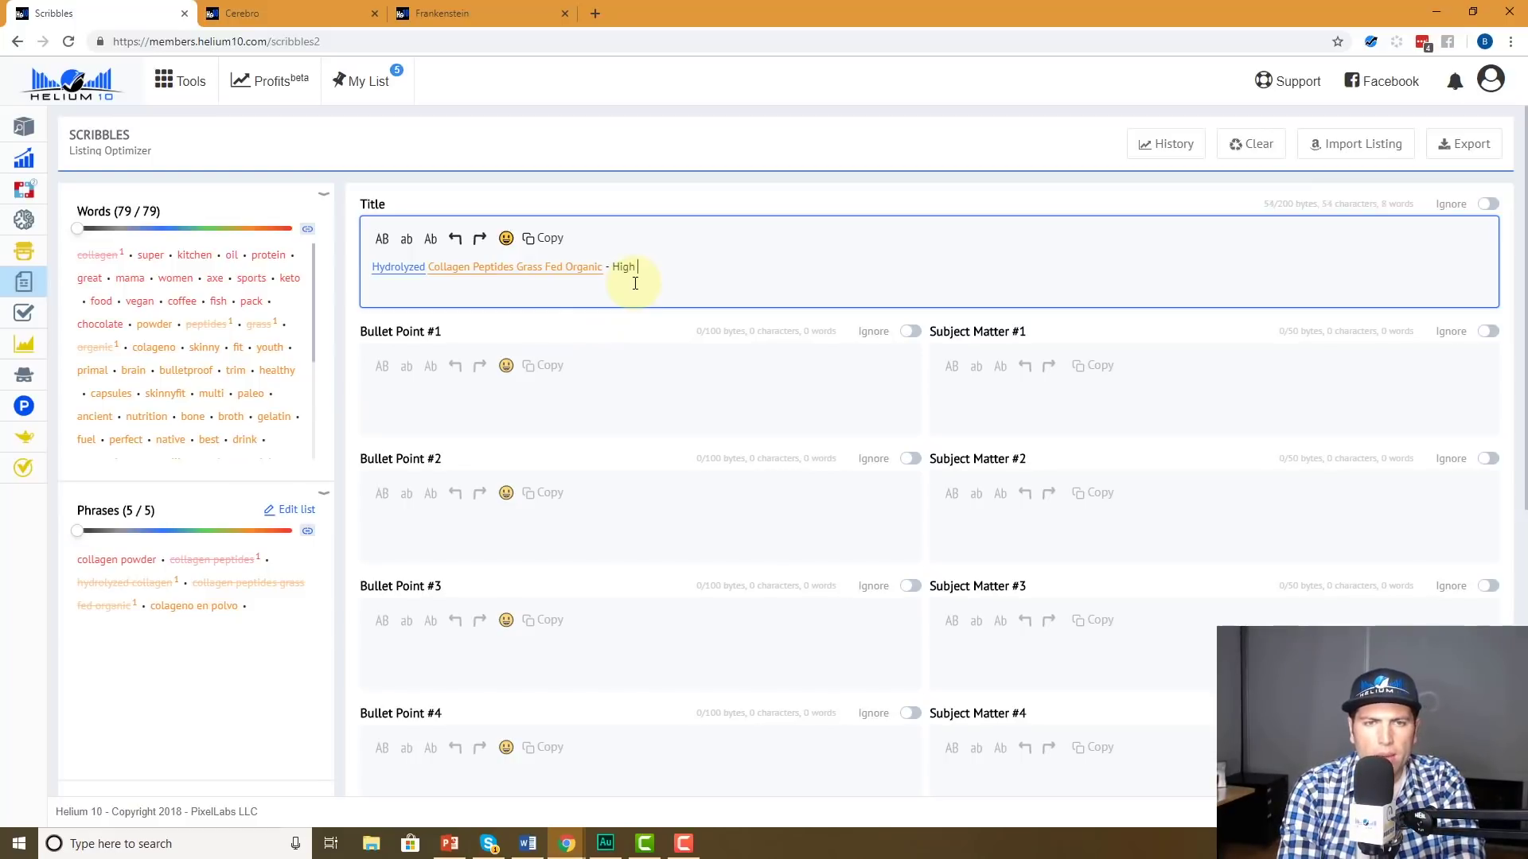
pyautogui.write('Prpt')
pyautogui.press('BackSpace')
pyautogui.press('BackSpace')
pyautogui.write('oetin')
pyautogui.press('BackSpace')
pyautogui.press('BackSpace')
pyautogui.press('BackSpace')
pyautogui.press('BackSpace')
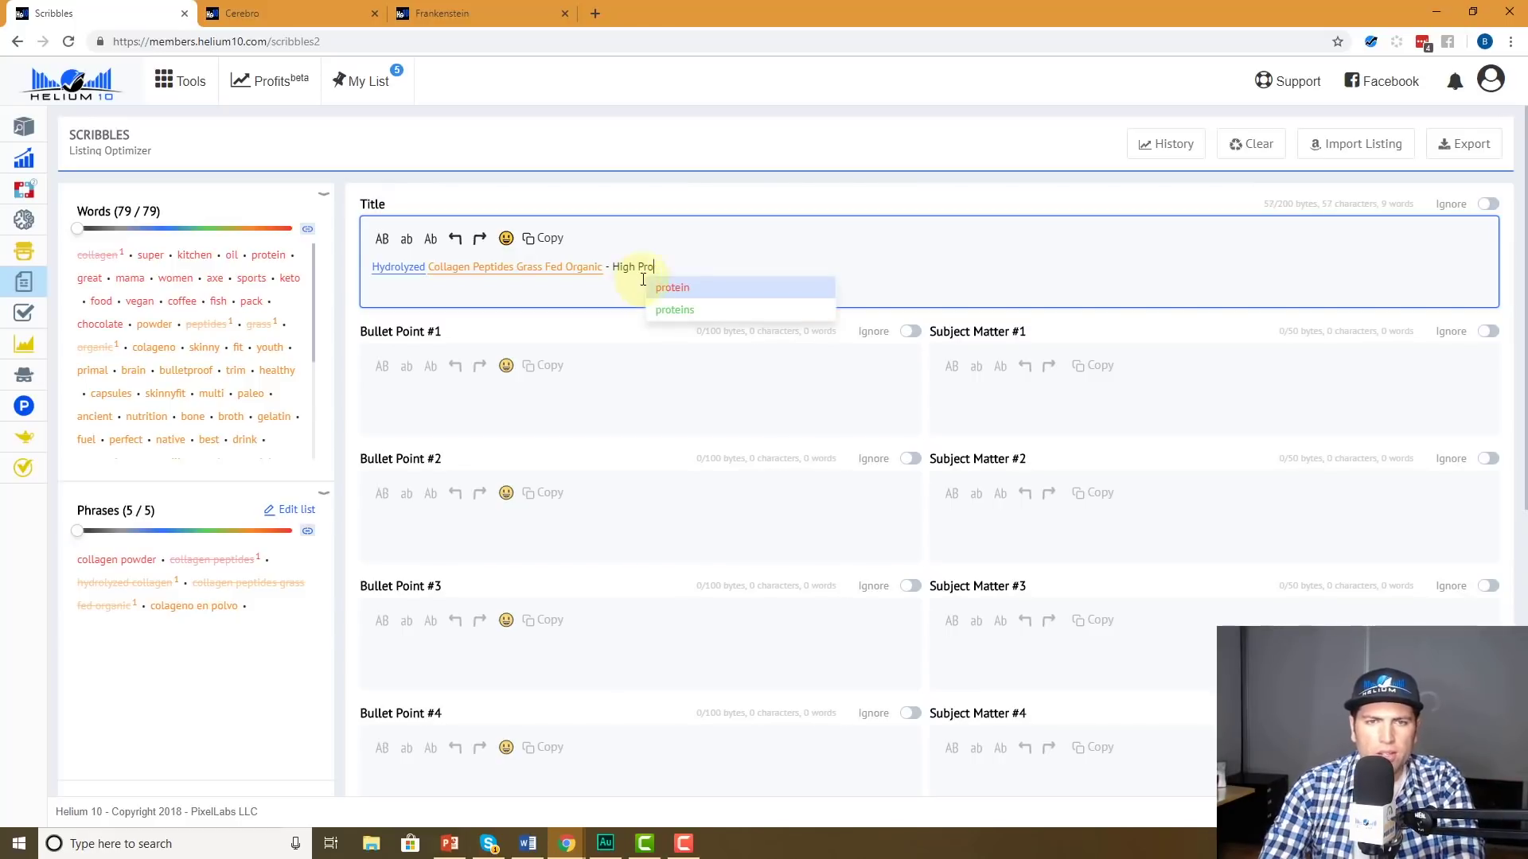
pyautogui.click(680, 293)
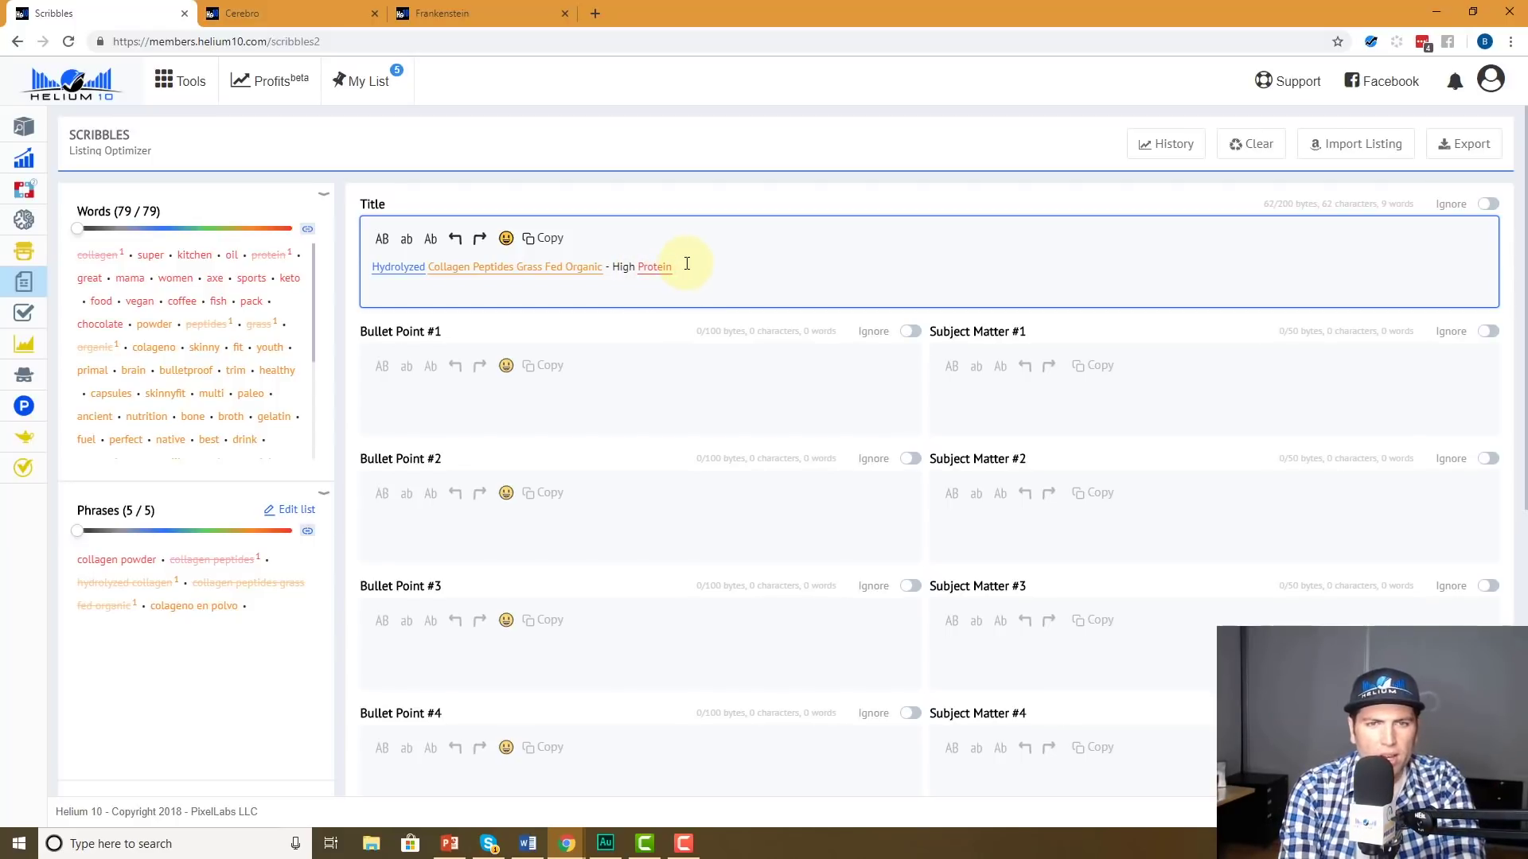
pyautogui.write('Collagen Powder')
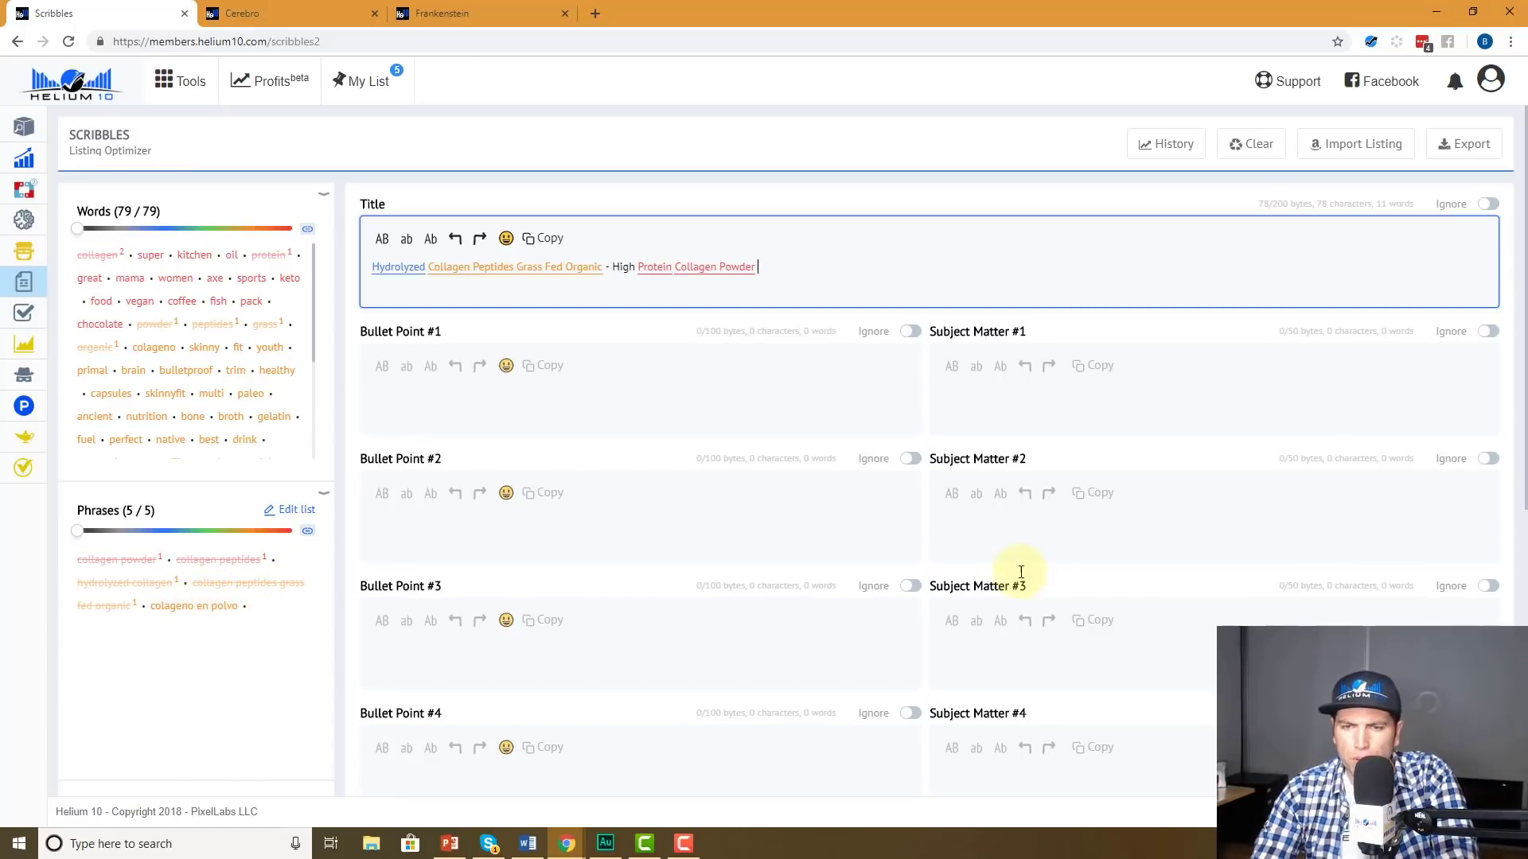
pyautogui.scroll(-3, 1017, 510)
# Type 'colageno' in Search Terms and accept the 'colageno en polvo' suggestion
pyautogui.scroll(-4, 1017, 510)
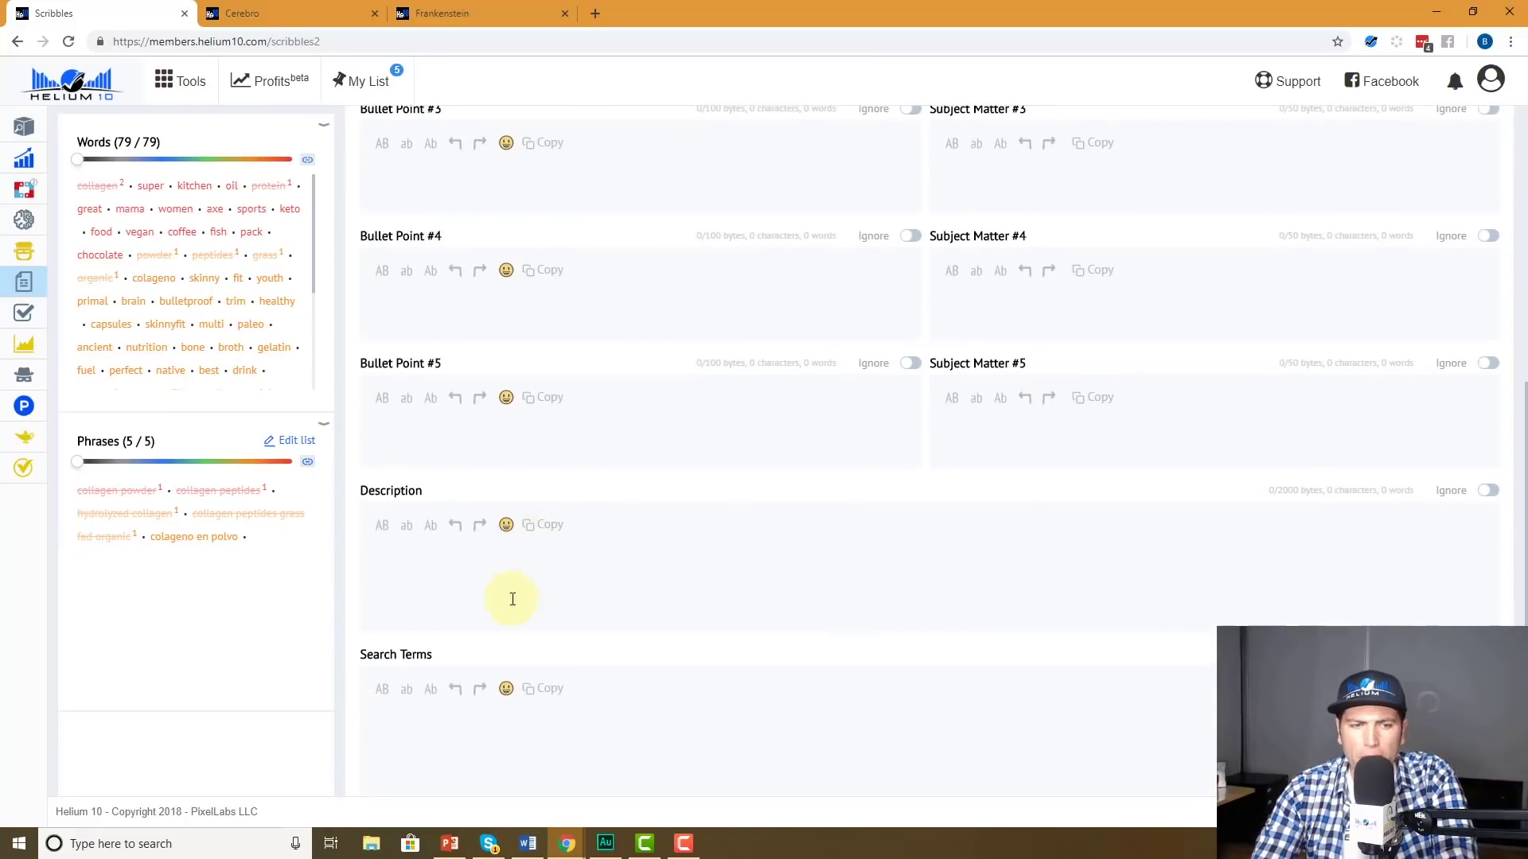
pyautogui.click(487, 744)
pyautogui.write('col')
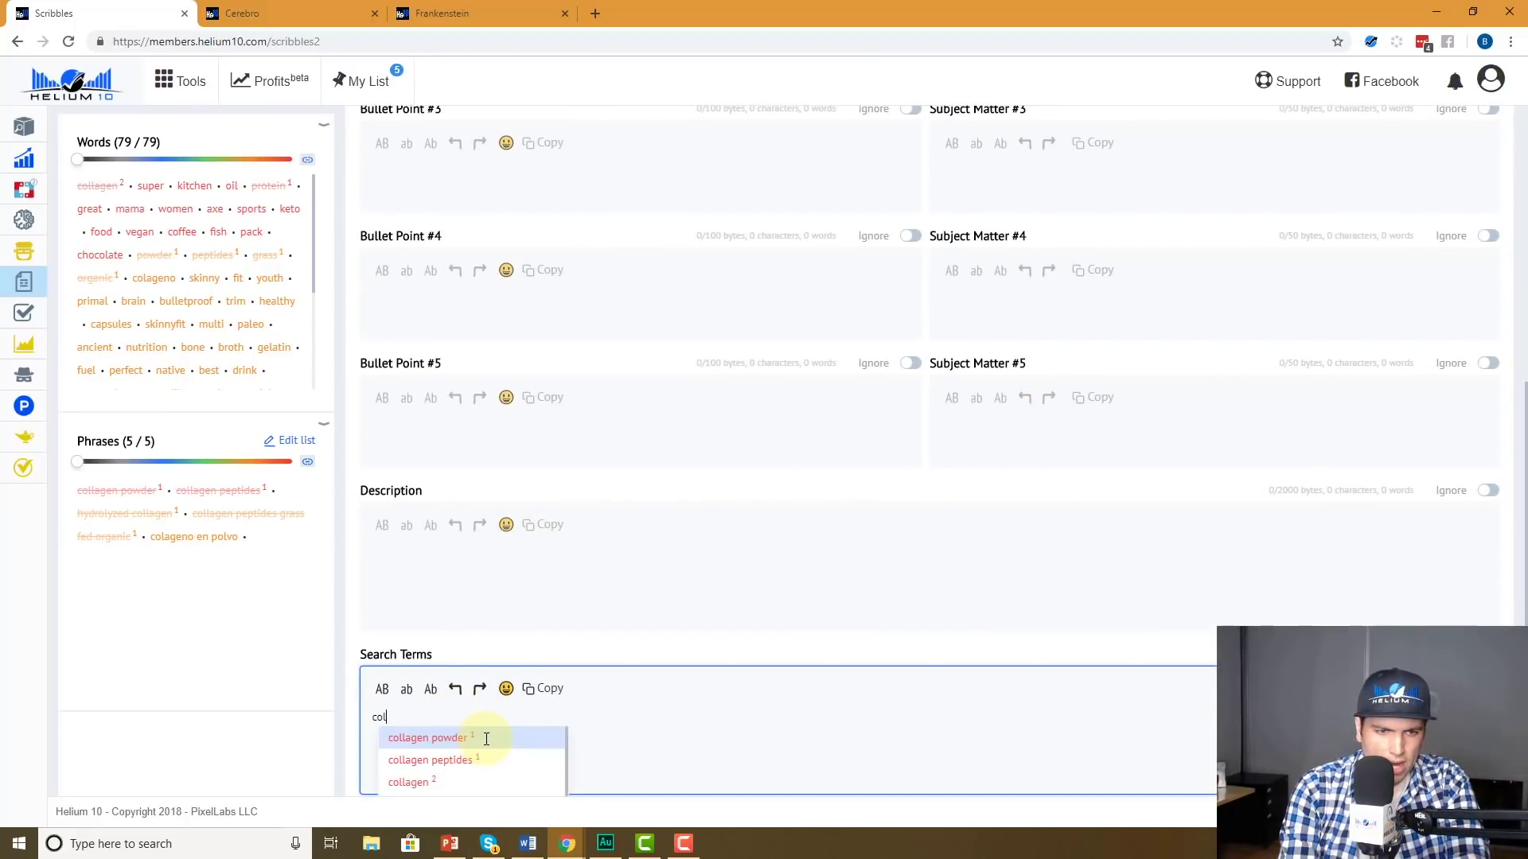
pyautogui.write('ageno')
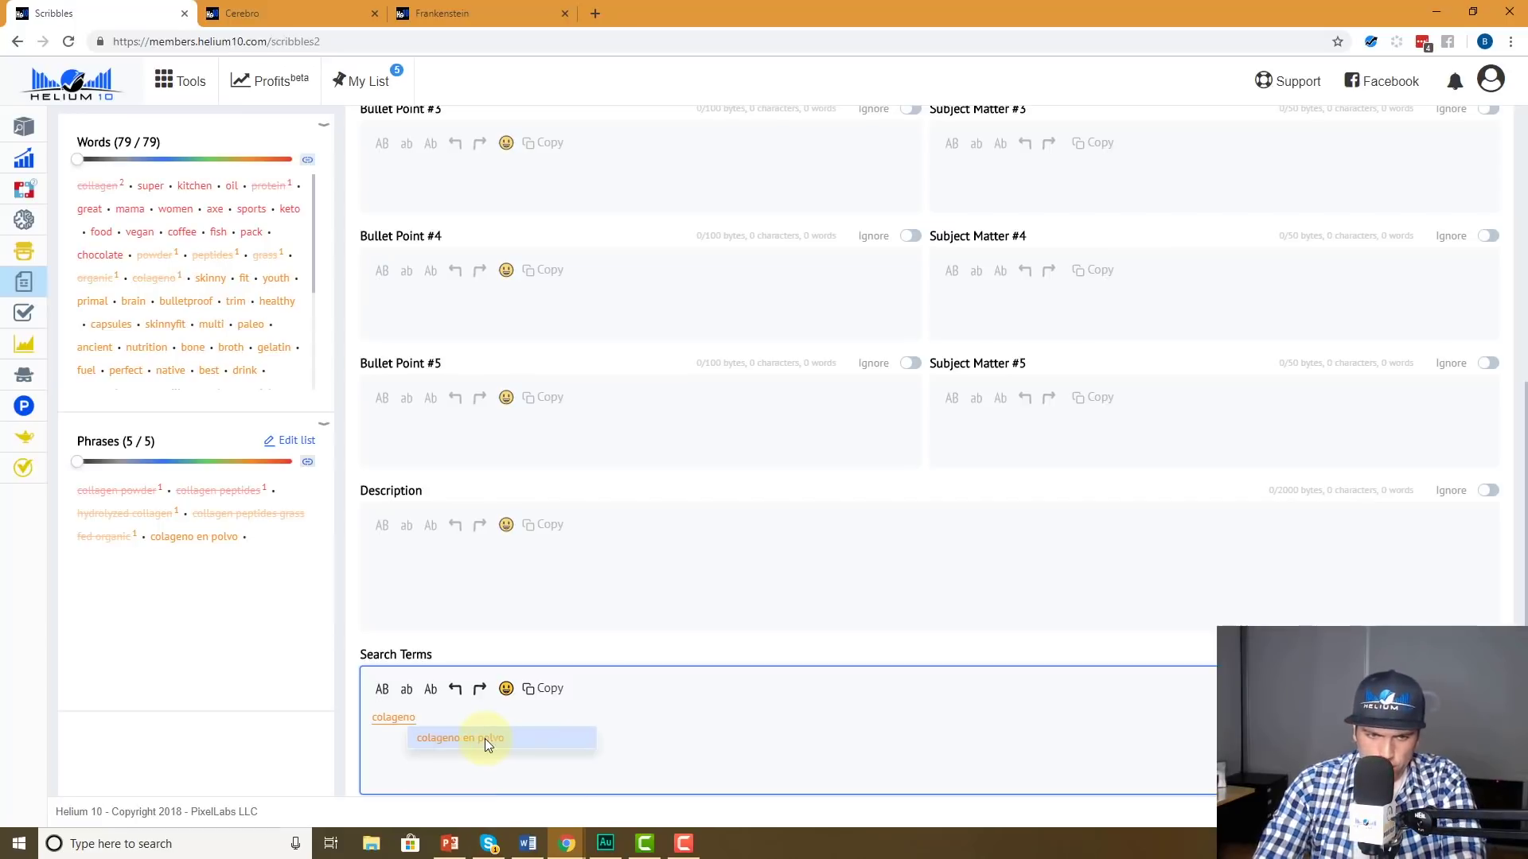
pyautogui.click(484, 739)
pyautogui.scroll(1, 915, 390)
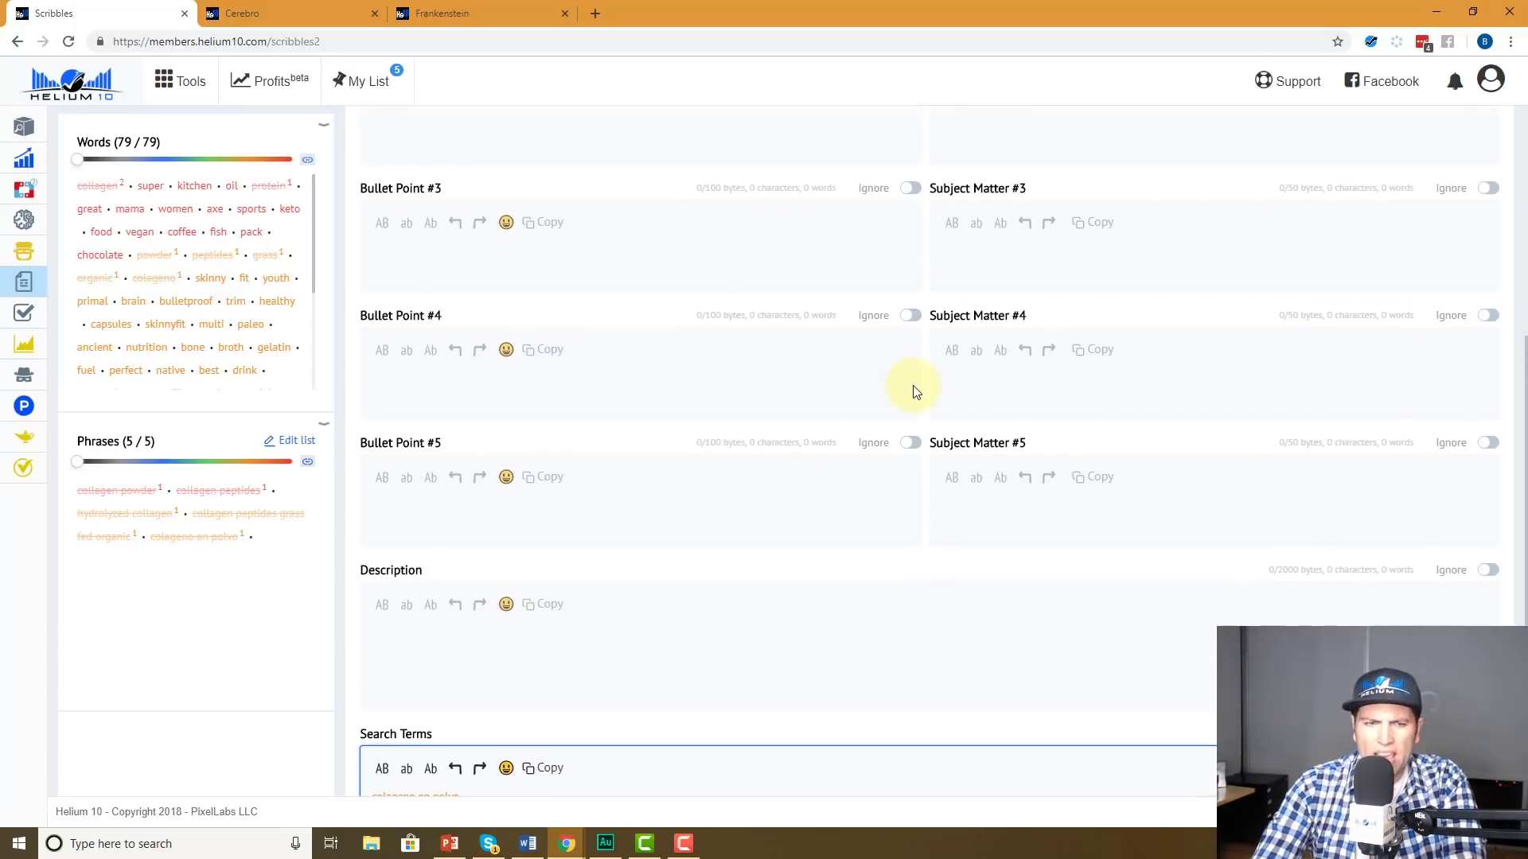
pyautogui.scroll(1, 566, 682)
pyautogui.scroll(-2, 546, 690)
pyautogui.scroll(4, 552, 657)
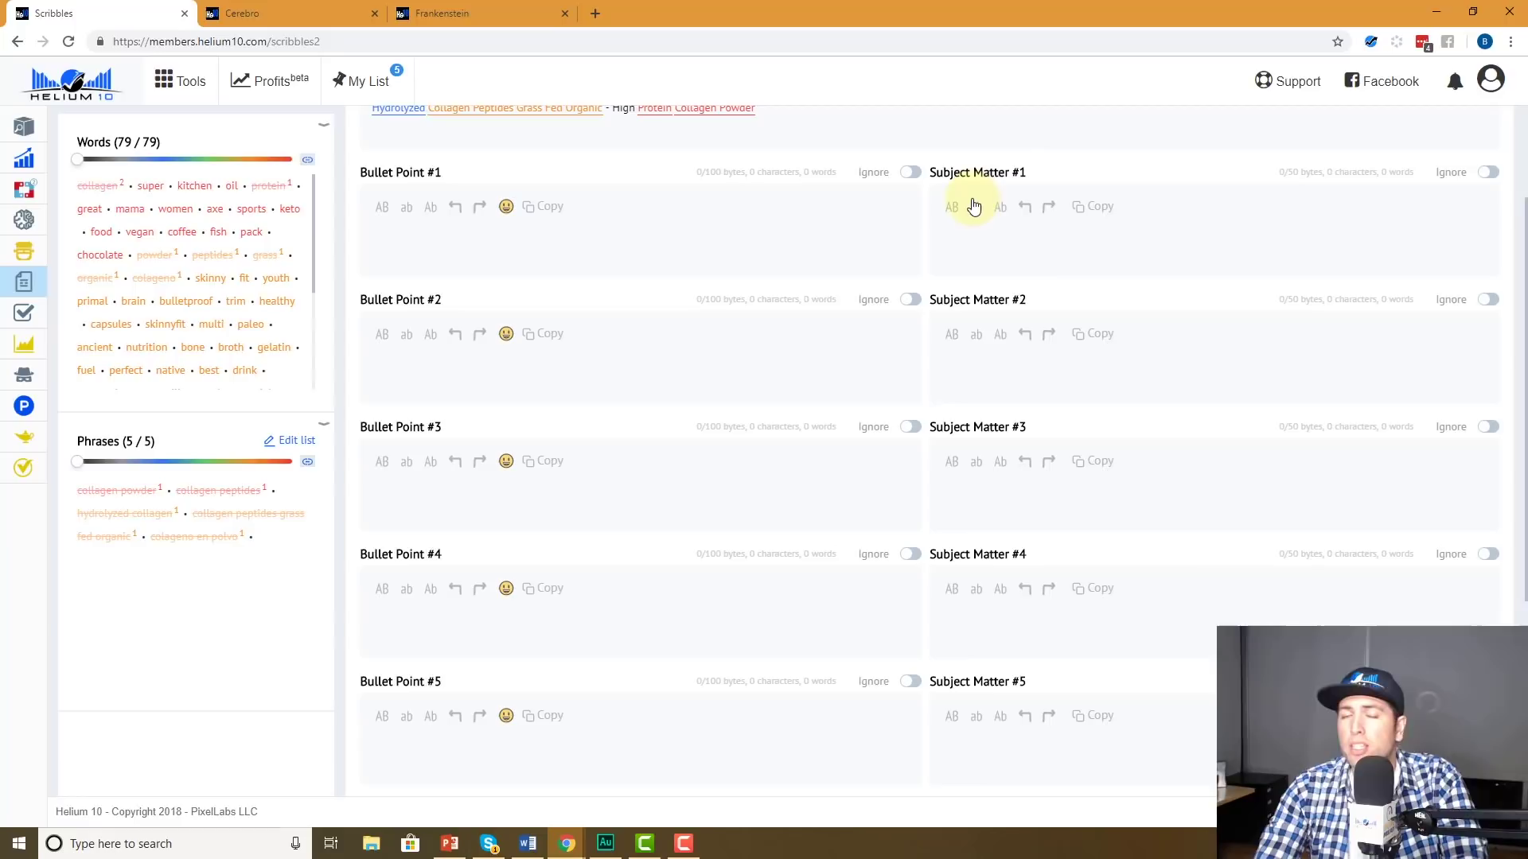
# Fill Subject Matter #1 with 'collagen powder collagen peptides hydrolyzed collagen'
pyautogui.click(1011, 247)
pyautogui.write('collagen powder collagen peptides')
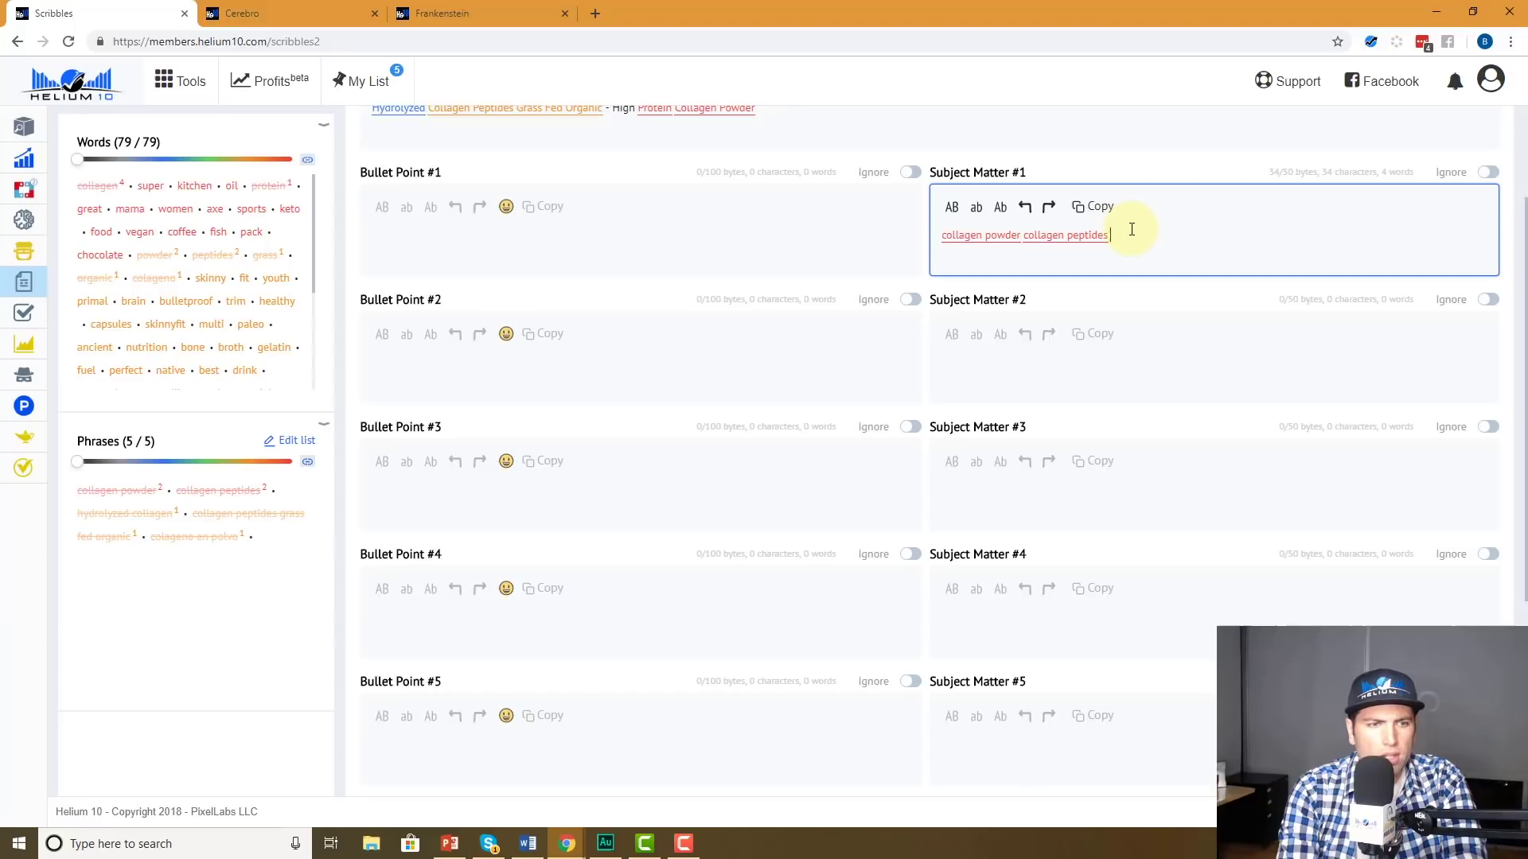
pyautogui.write('hyd')
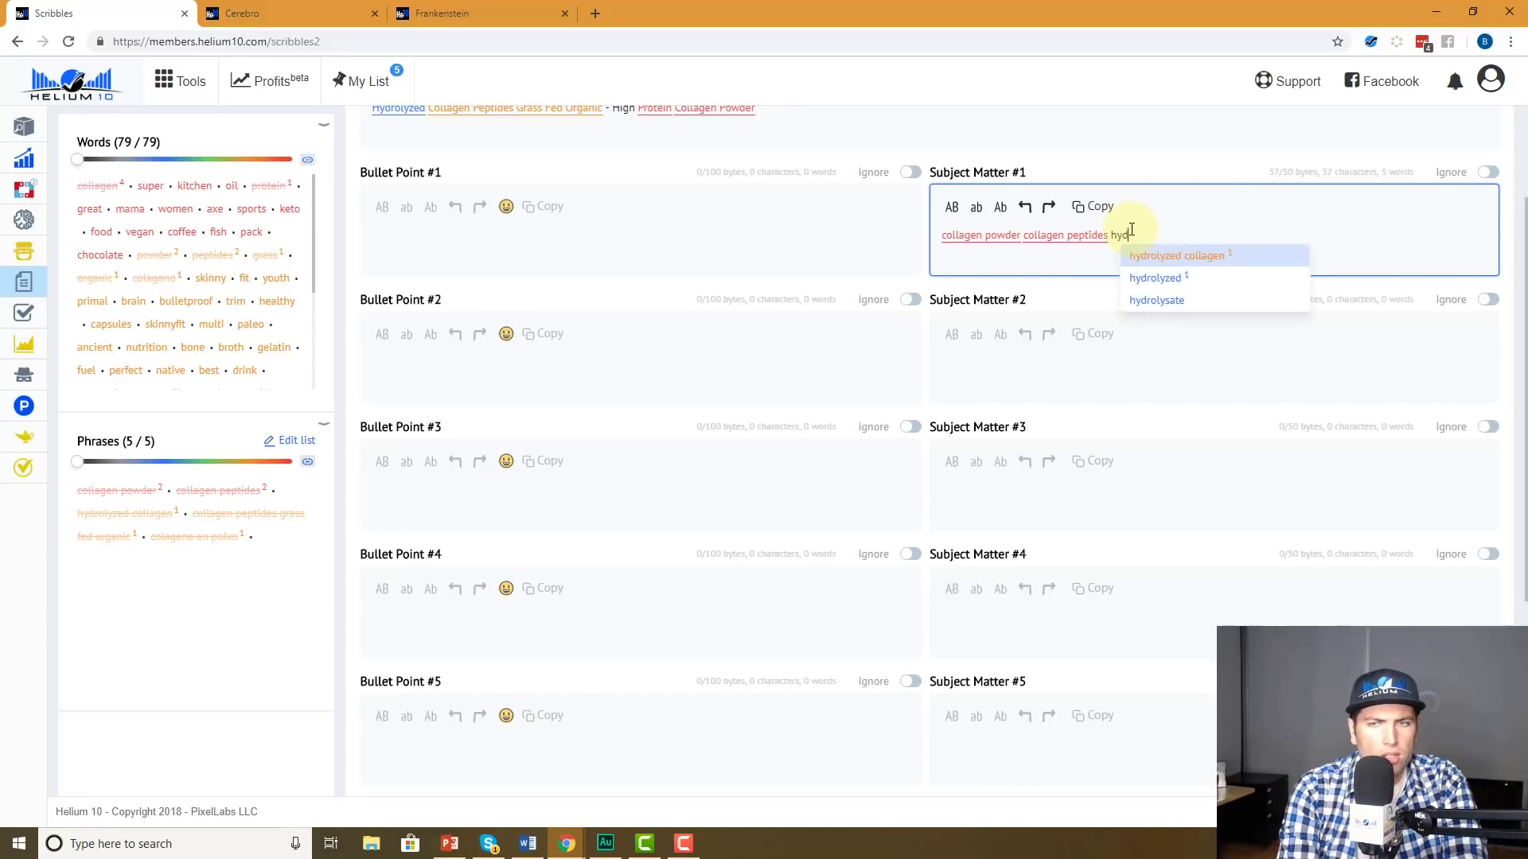
pyautogui.write('rolyzed collagen')
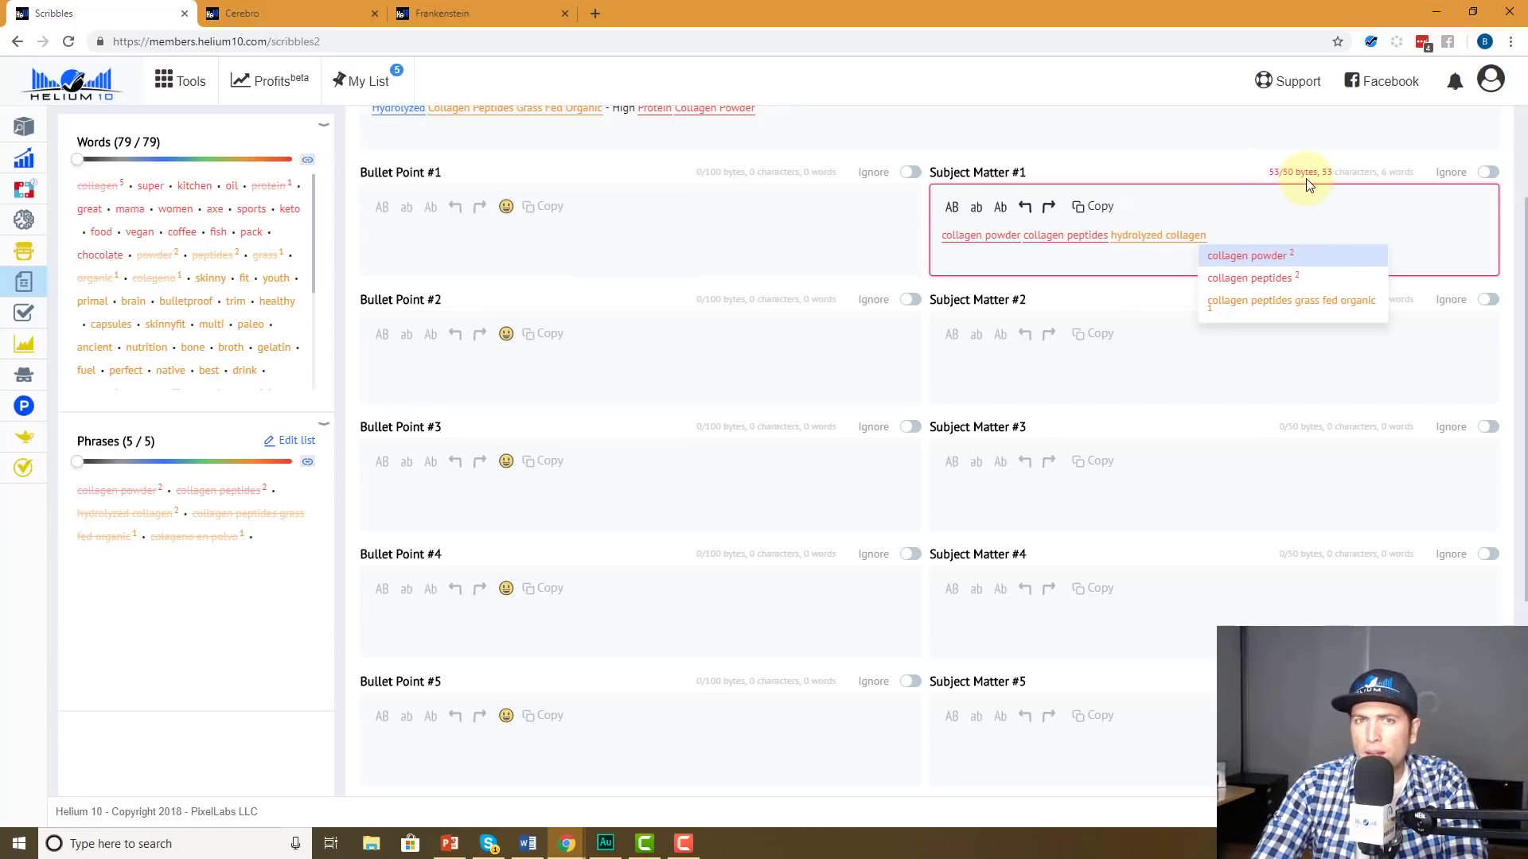
# Cut 'hydrolyzed collagen' into Subject Matter #2 and add 'colageno en polvo' after it
pyautogui.moveTo(1204, 235); pyautogui.dragTo(1112, 237)
pyautogui.hotkey('ctrl', 'c')
pyautogui.rightClick(1131, 241)
pyautogui.click(1162, 278)
pyautogui.click(1074, 358)
pyautogui.hotkey('ctrl', 'v')
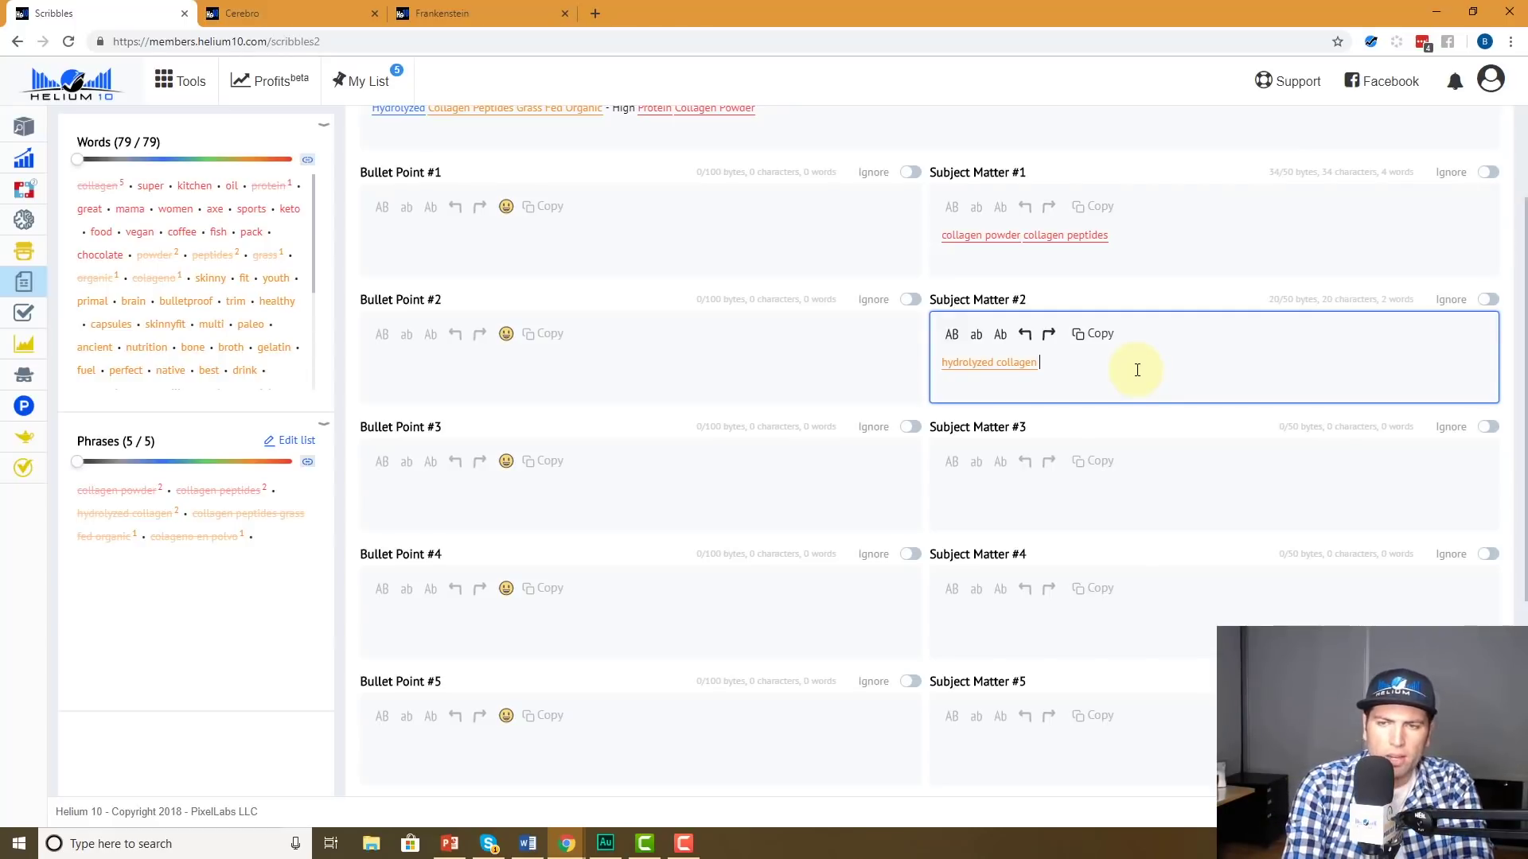
pyautogui.write('colage')
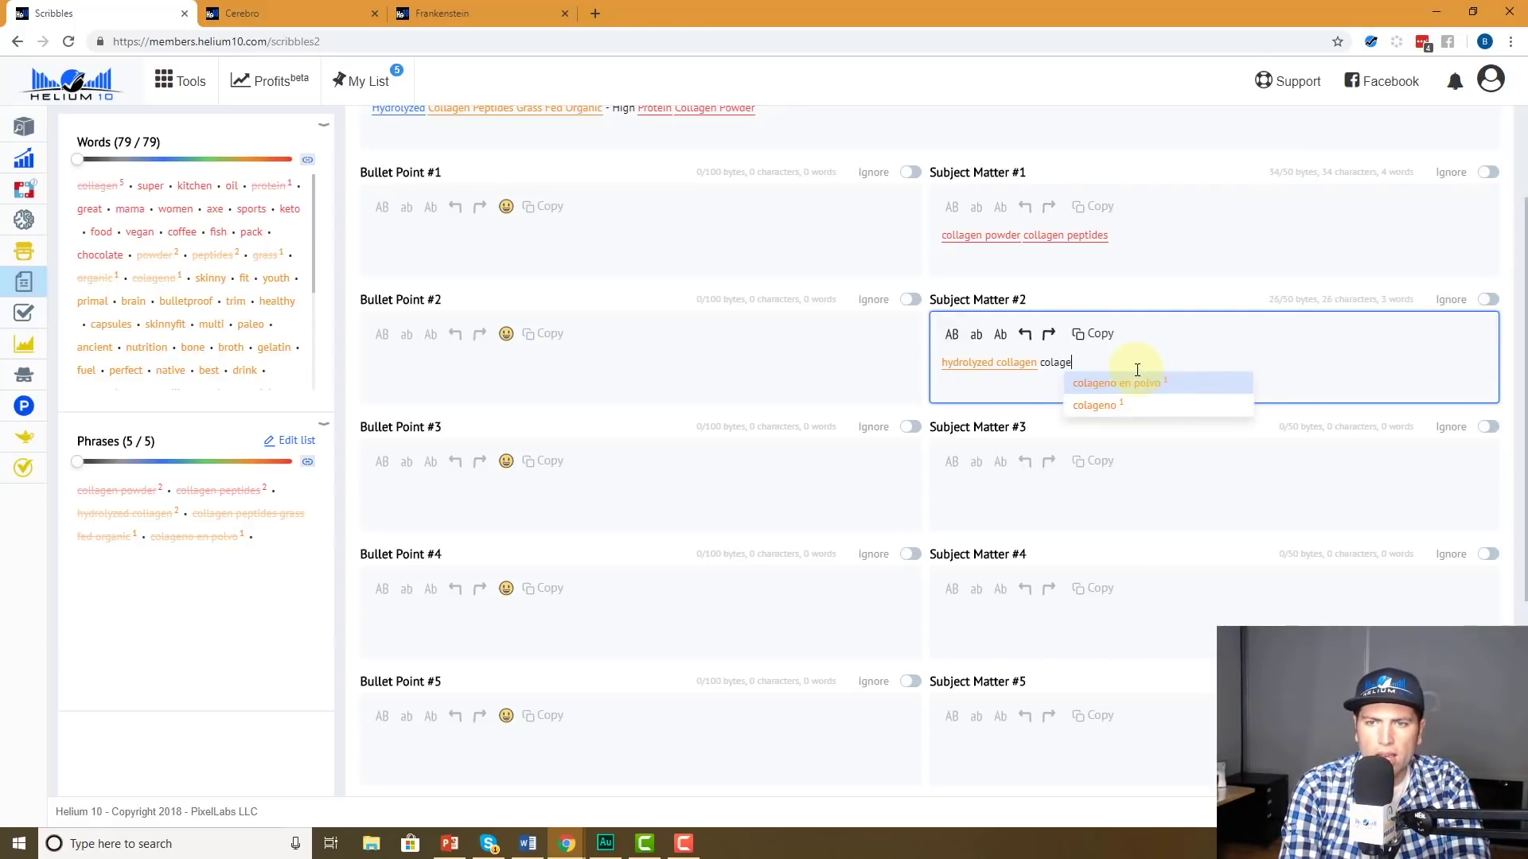
pyautogui.write('no en polve')
pyautogui.press('BackSpace')
pyautogui.write('o')
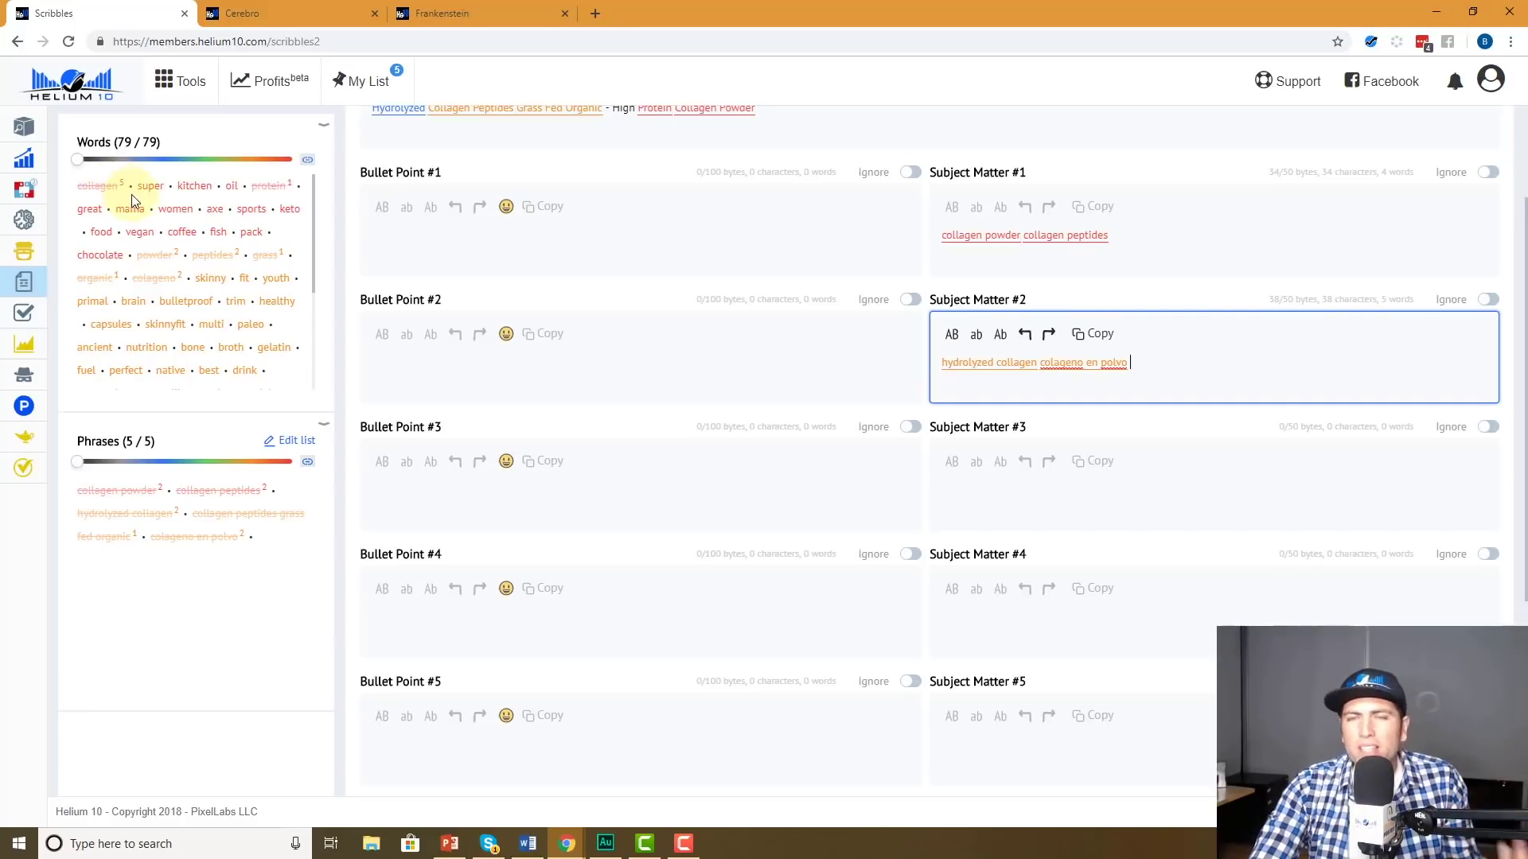
pyautogui.scroll(2, 682, 335)
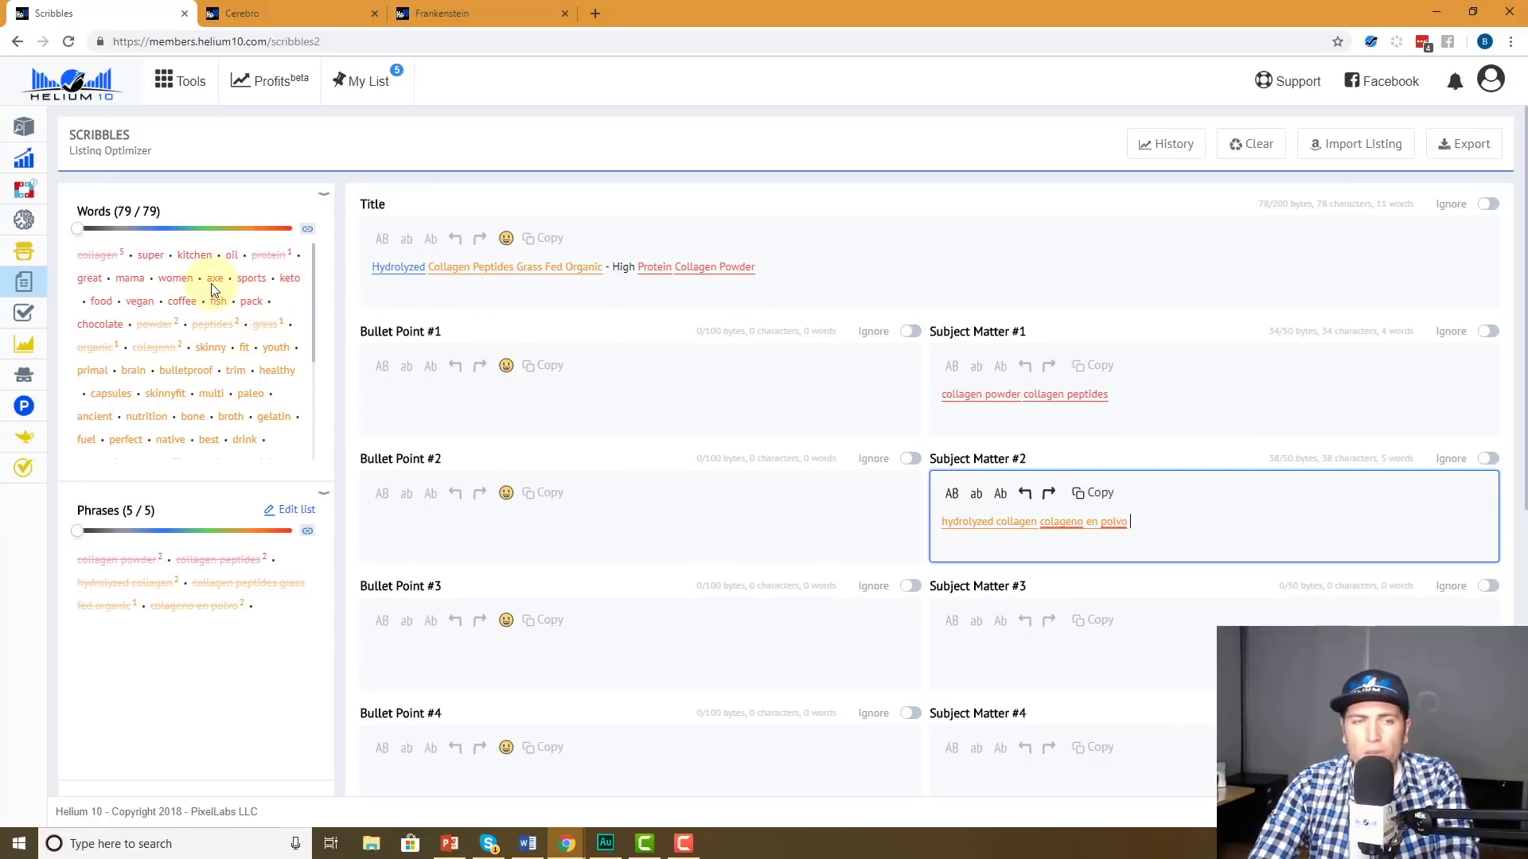
# Start Bullet Point #1 with a thumbs-up emoji and 'Vegan Coffee Mixer COllagen', then select the text
pyautogui.click(503, 407)
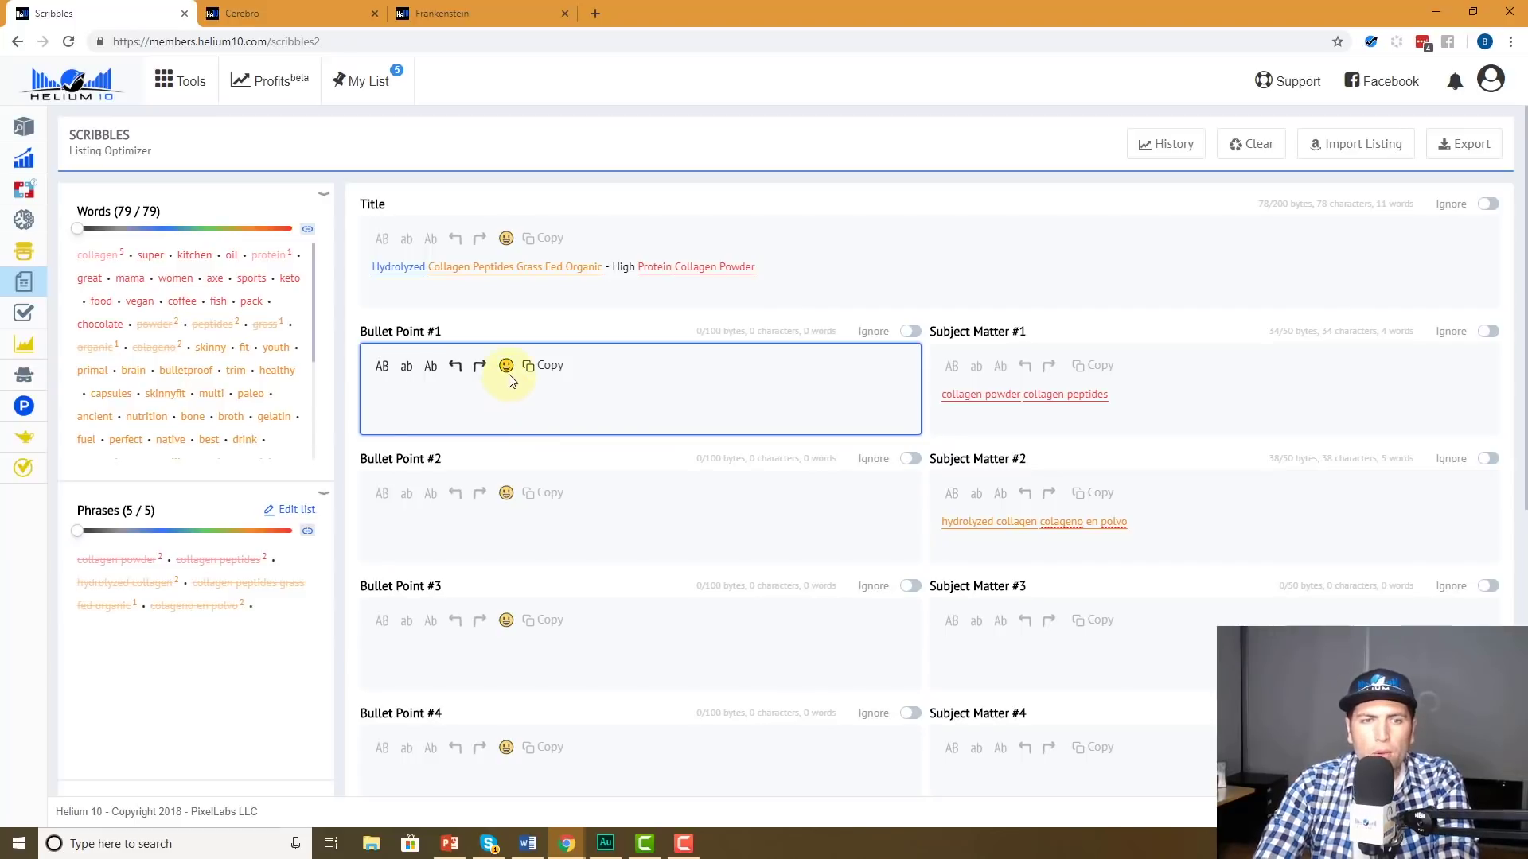
pyautogui.click(506, 366)
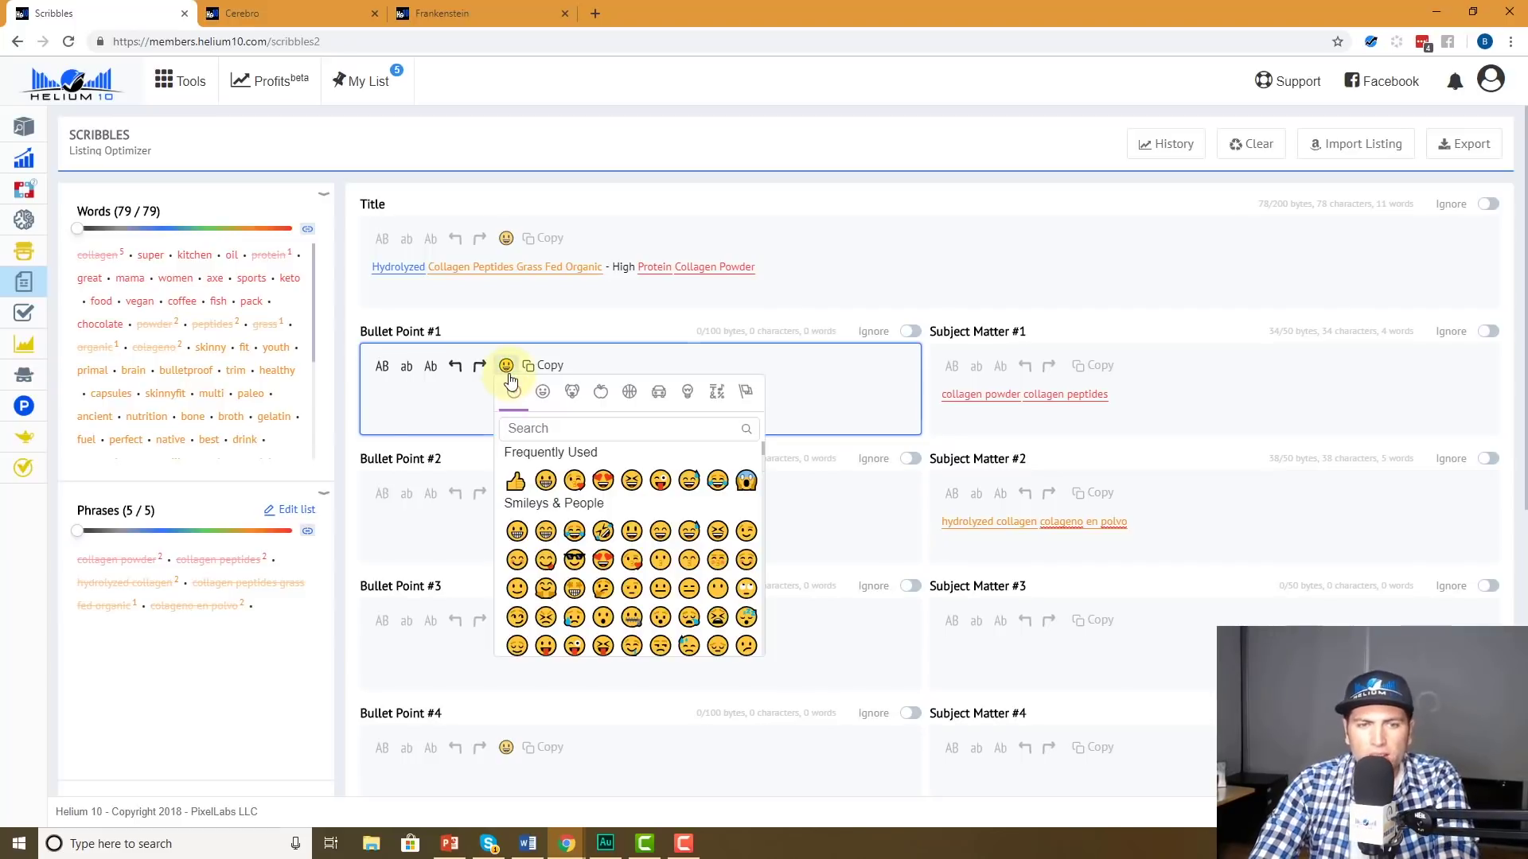
pyautogui.click(515, 480)
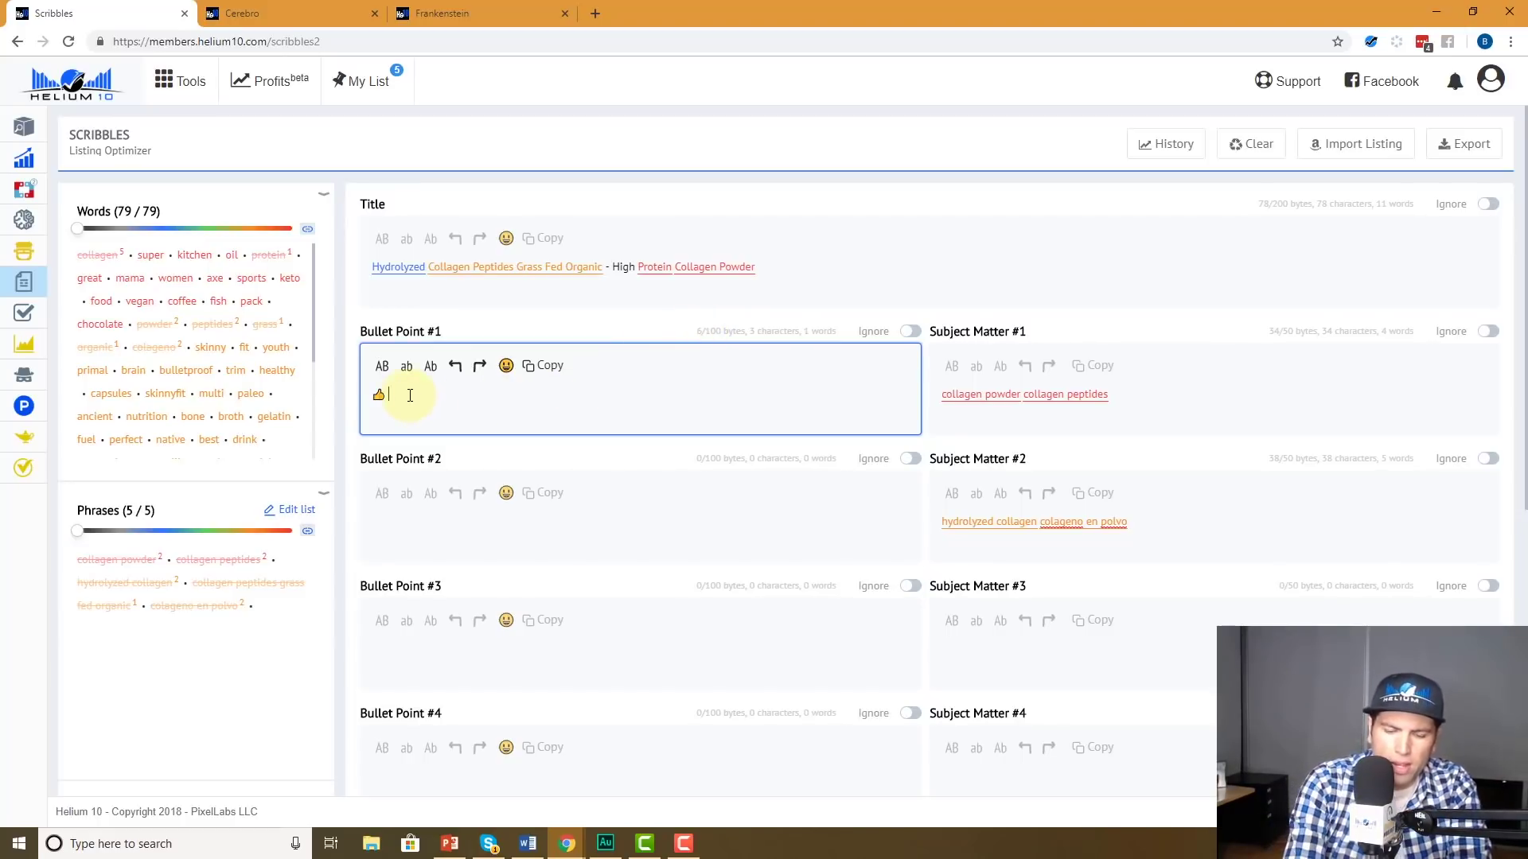
pyautogui.write('V')
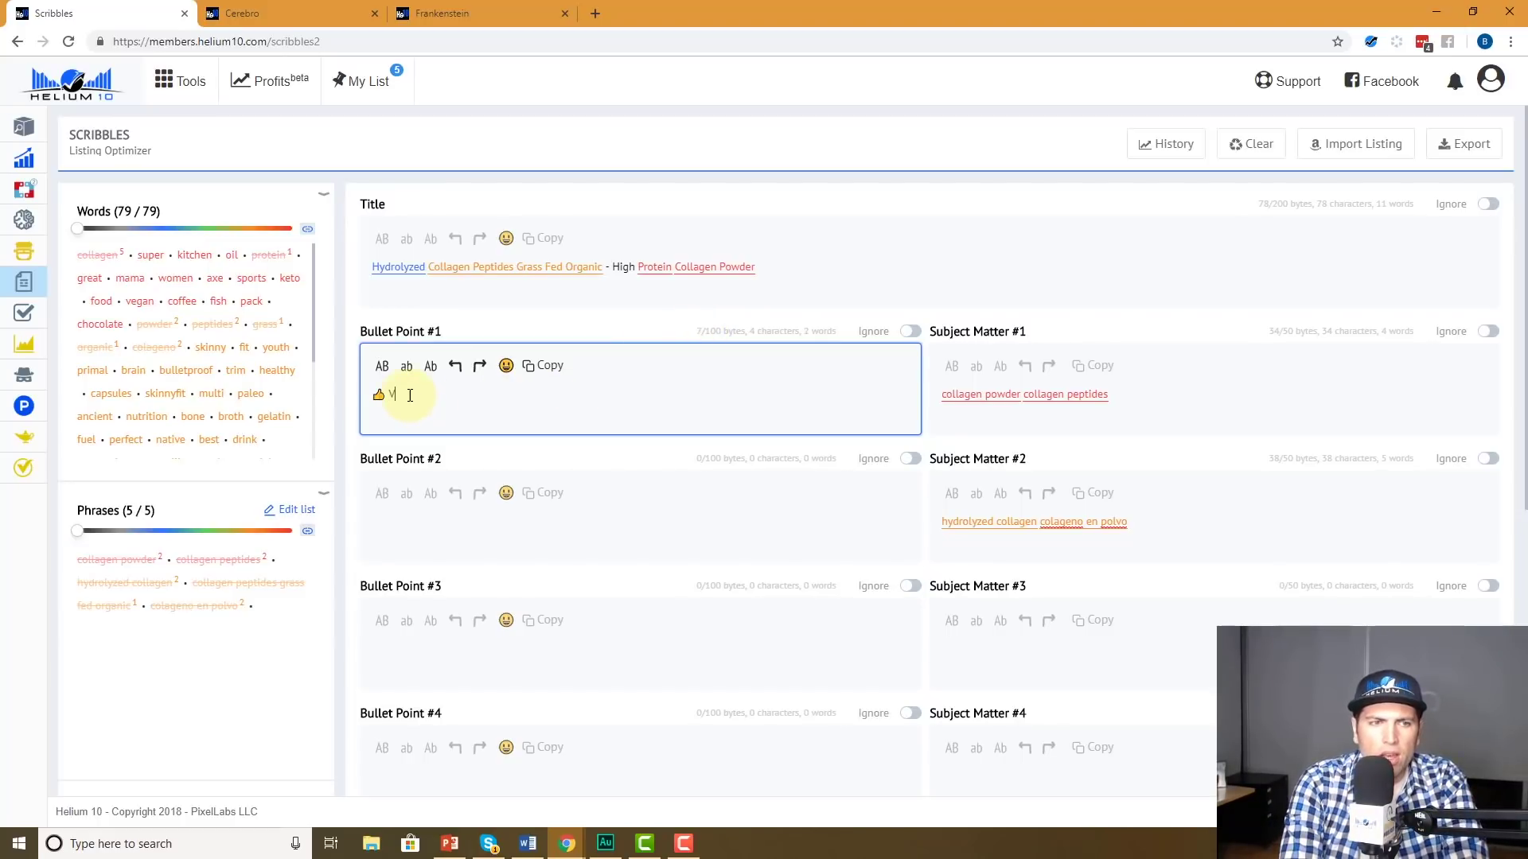
pyautogui.write('egan Cof')
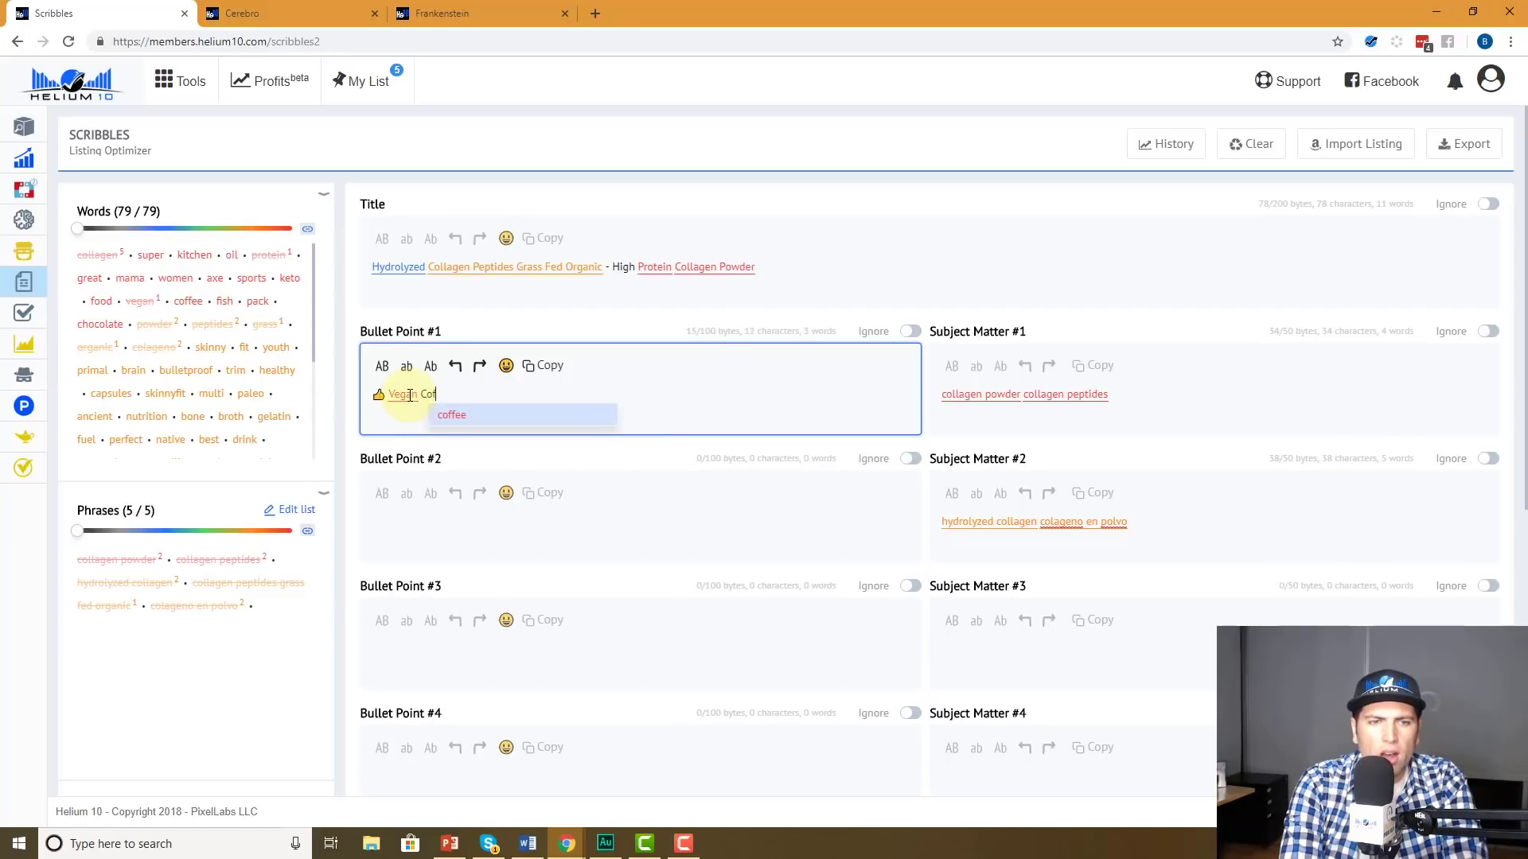
pyautogui.write('fee Mixe')
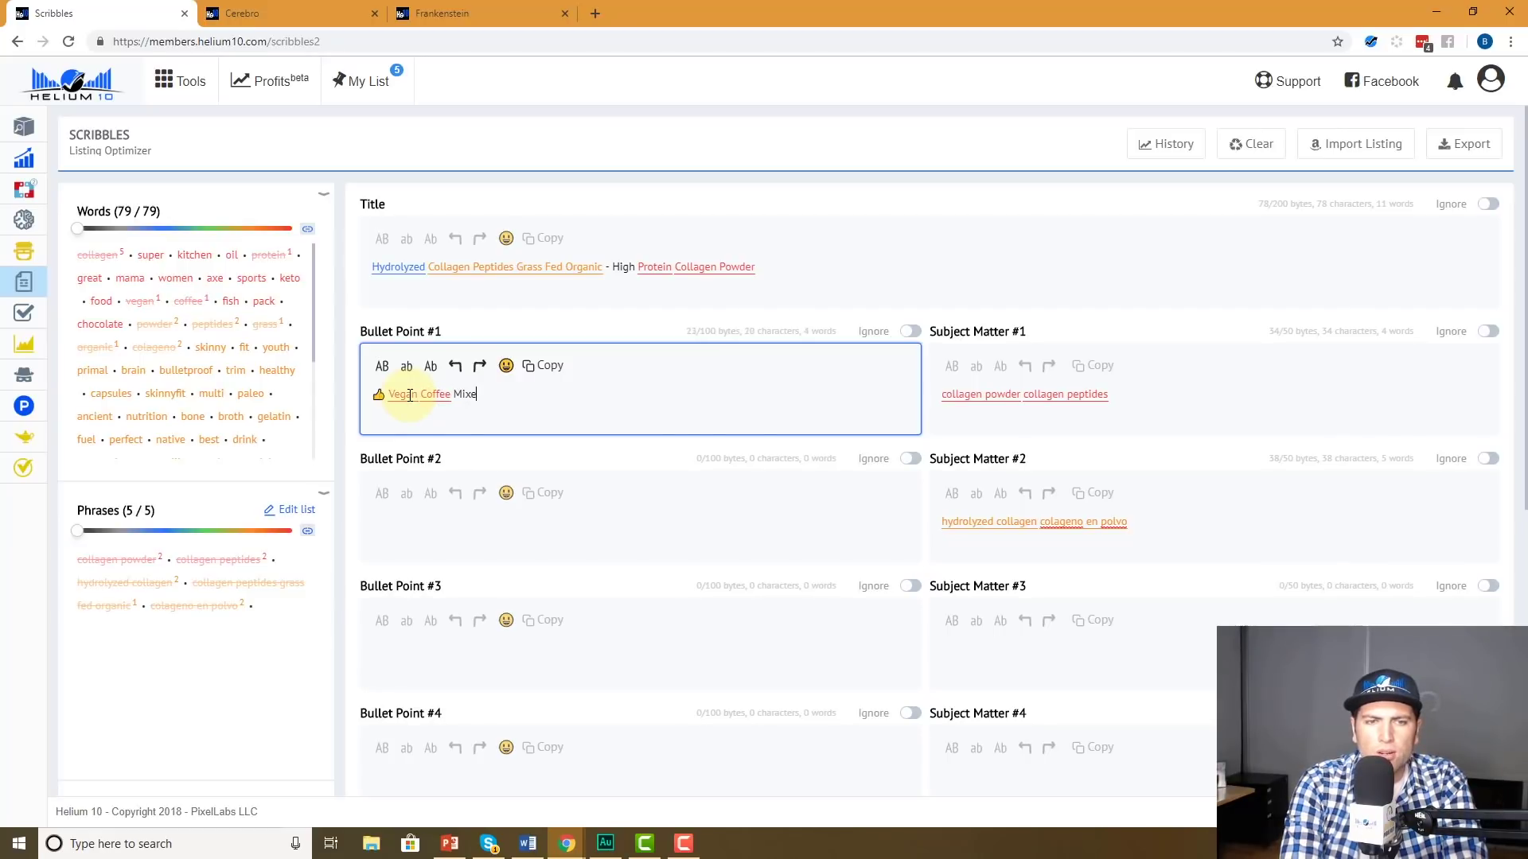
pyautogui.write('r COlla')
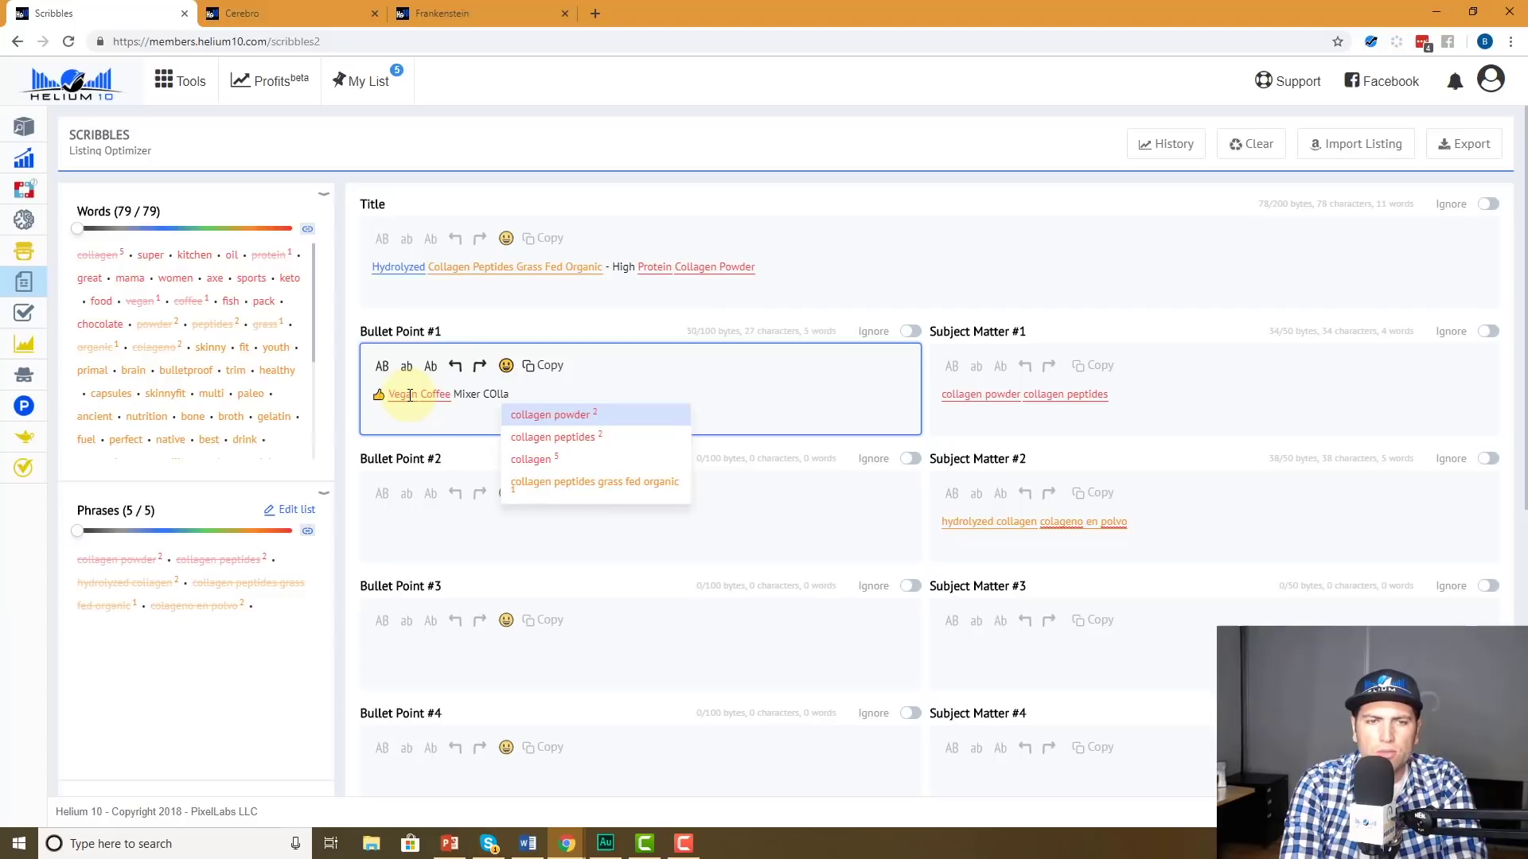
pyautogui.write('gen')
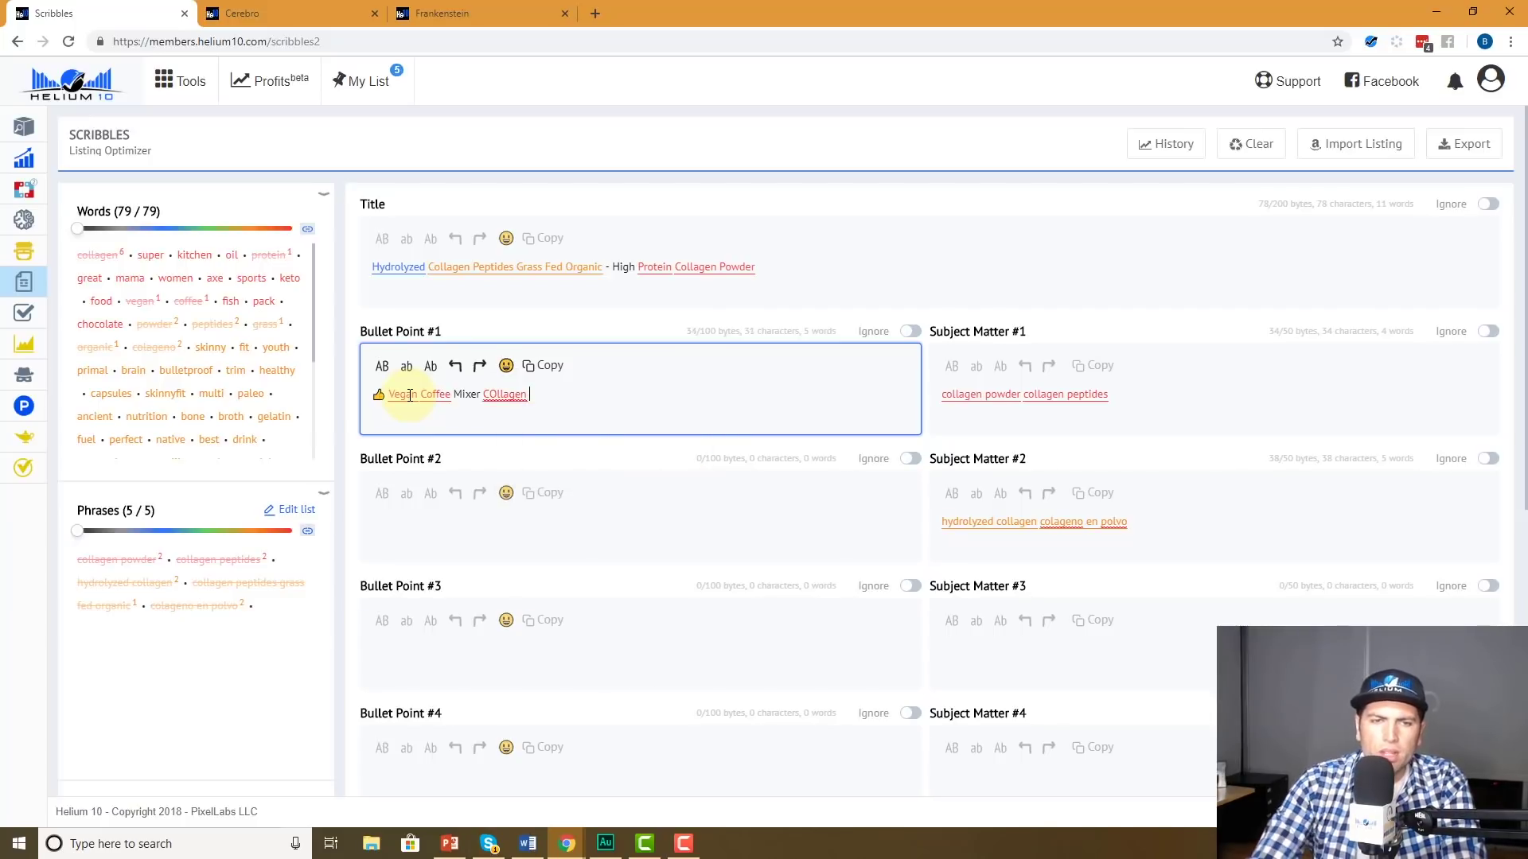
pyautogui.moveTo(540, 395); pyautogui.dragTo(388, 396)
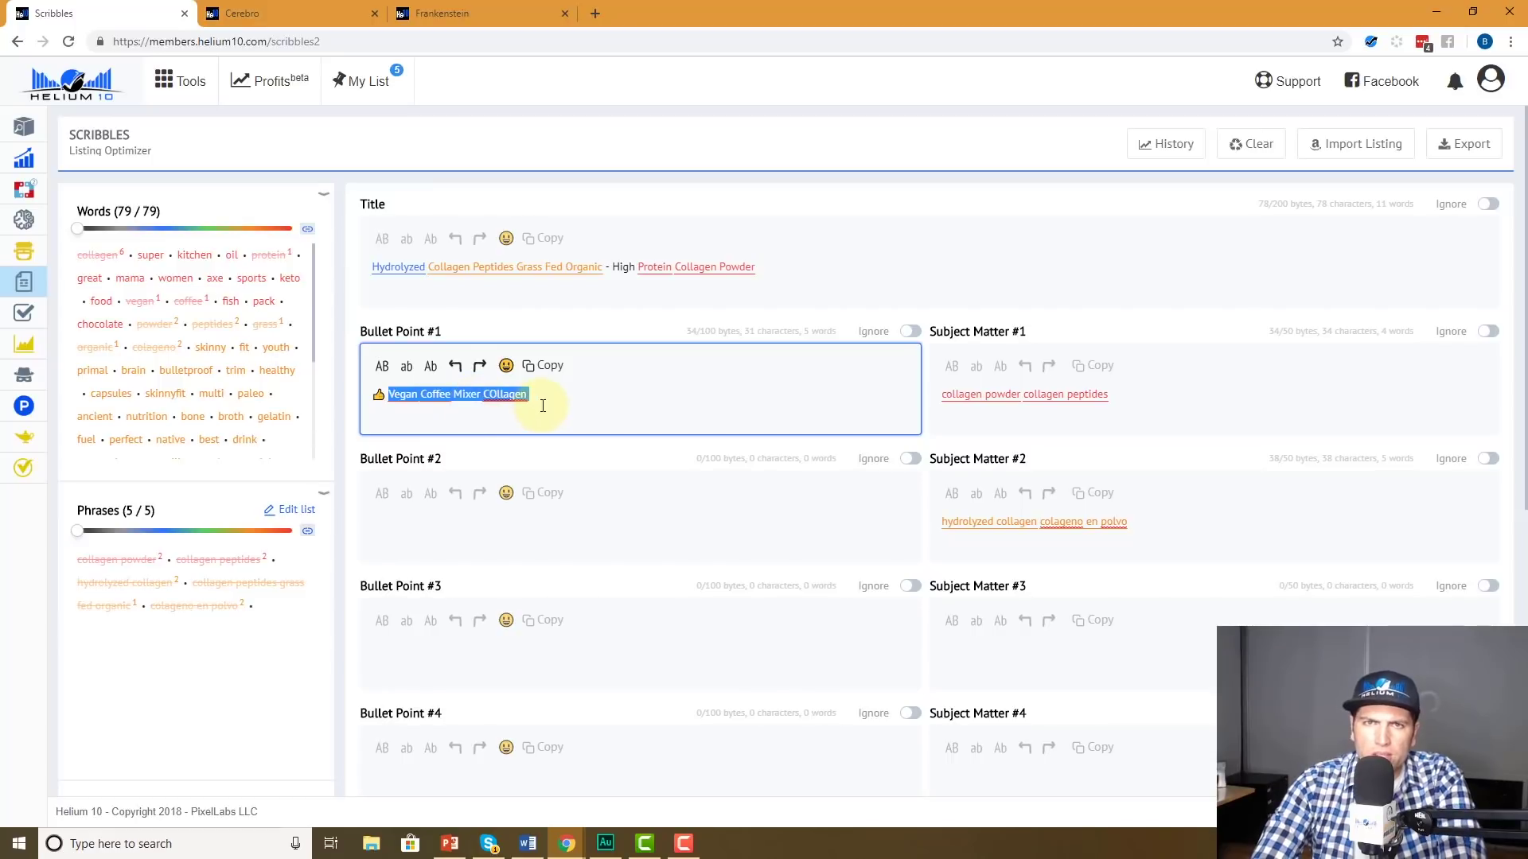
# Cycle the Bullet Point #1 case through uppercase and title case, ending on lowercase 'vegan coffee mixer collagen'
pyautogui.click(382, 368)
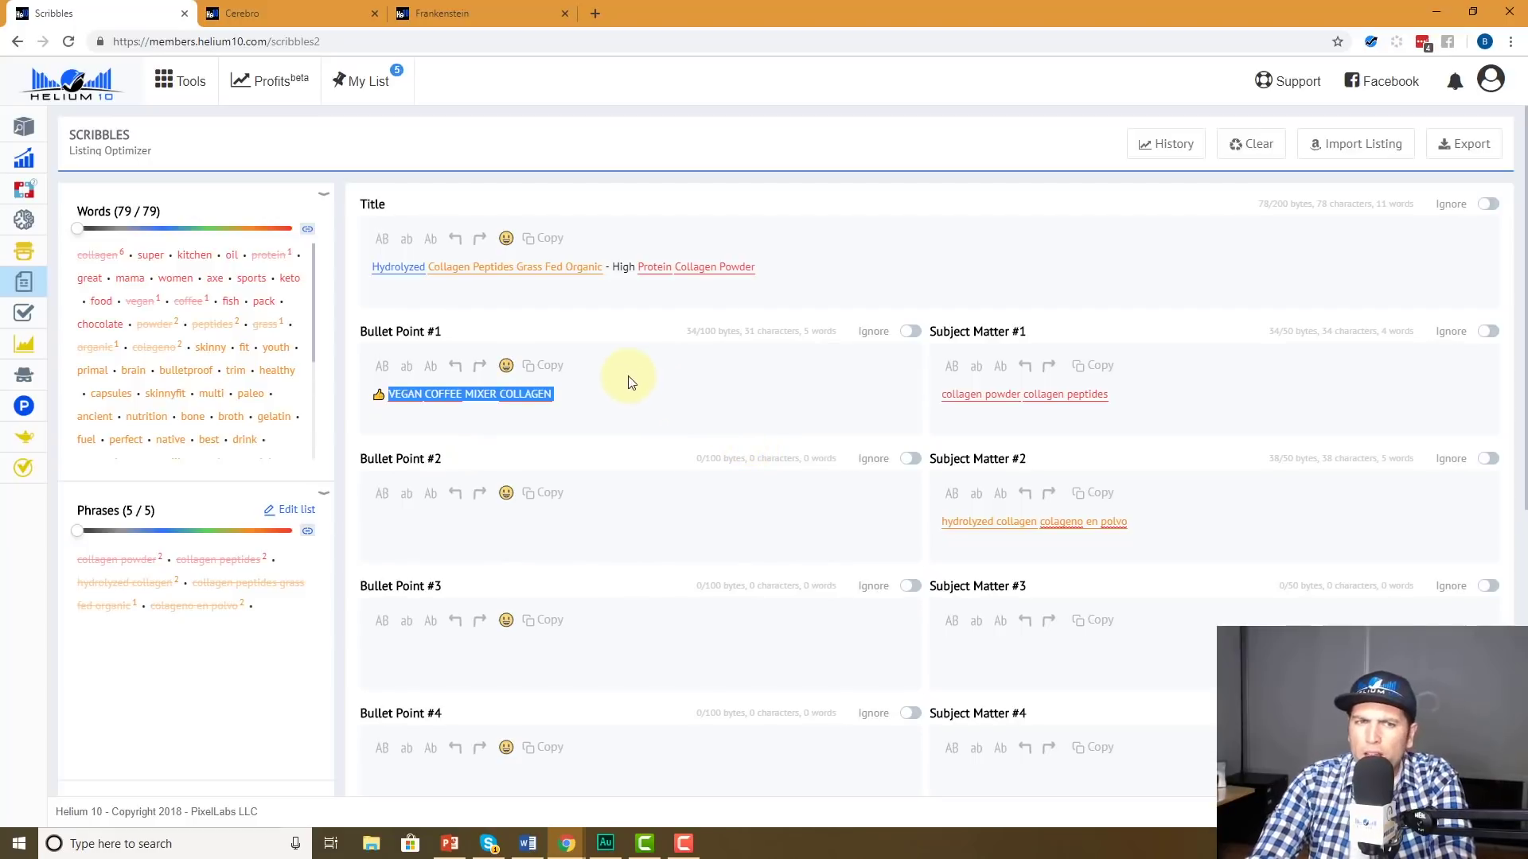
pyautogui.click(430, 367)
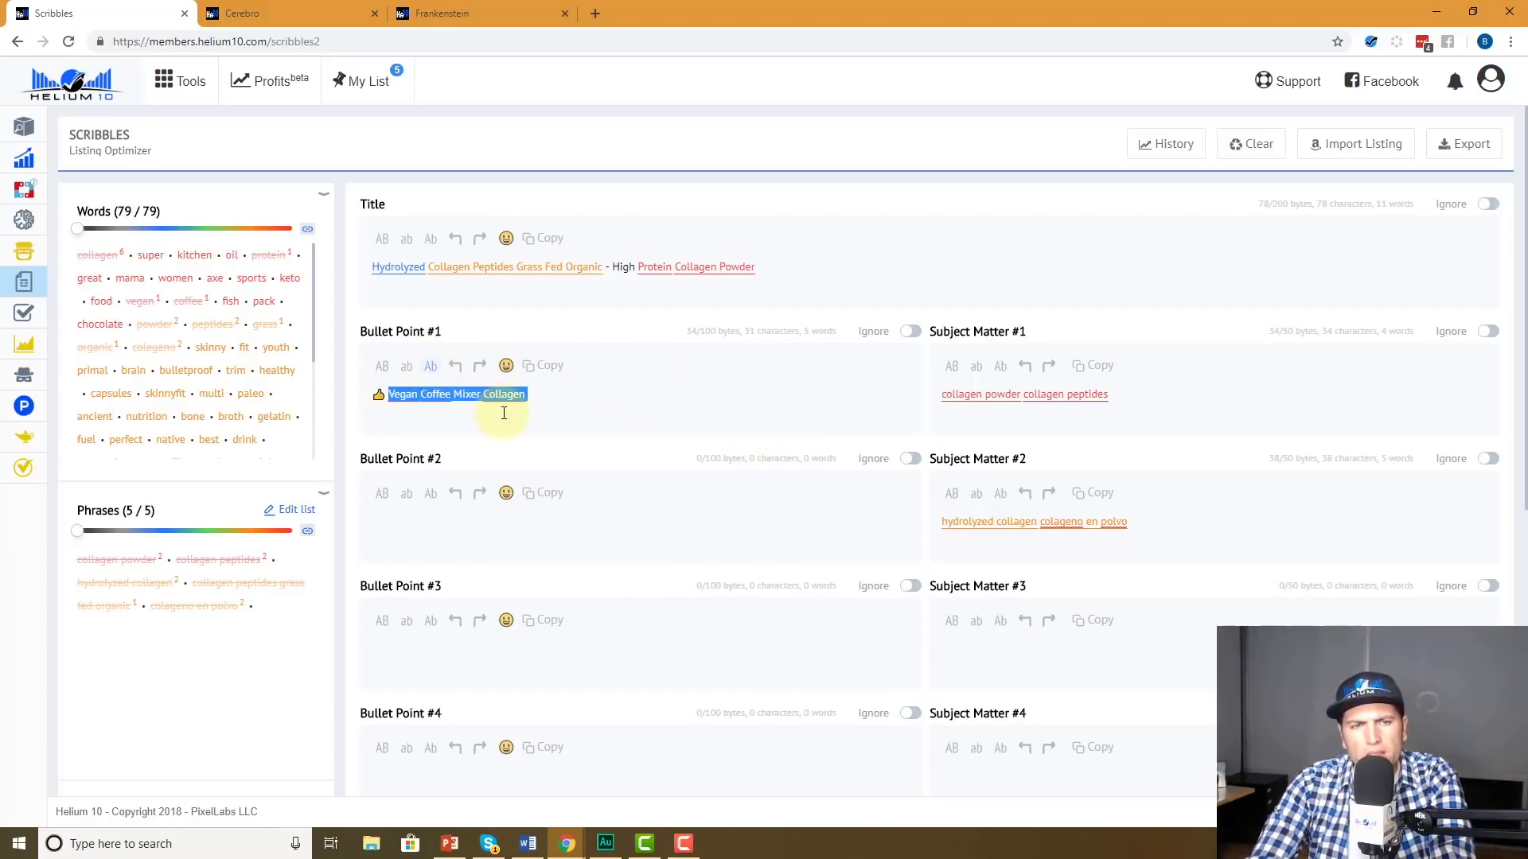
pyautogui.click(408, 371)
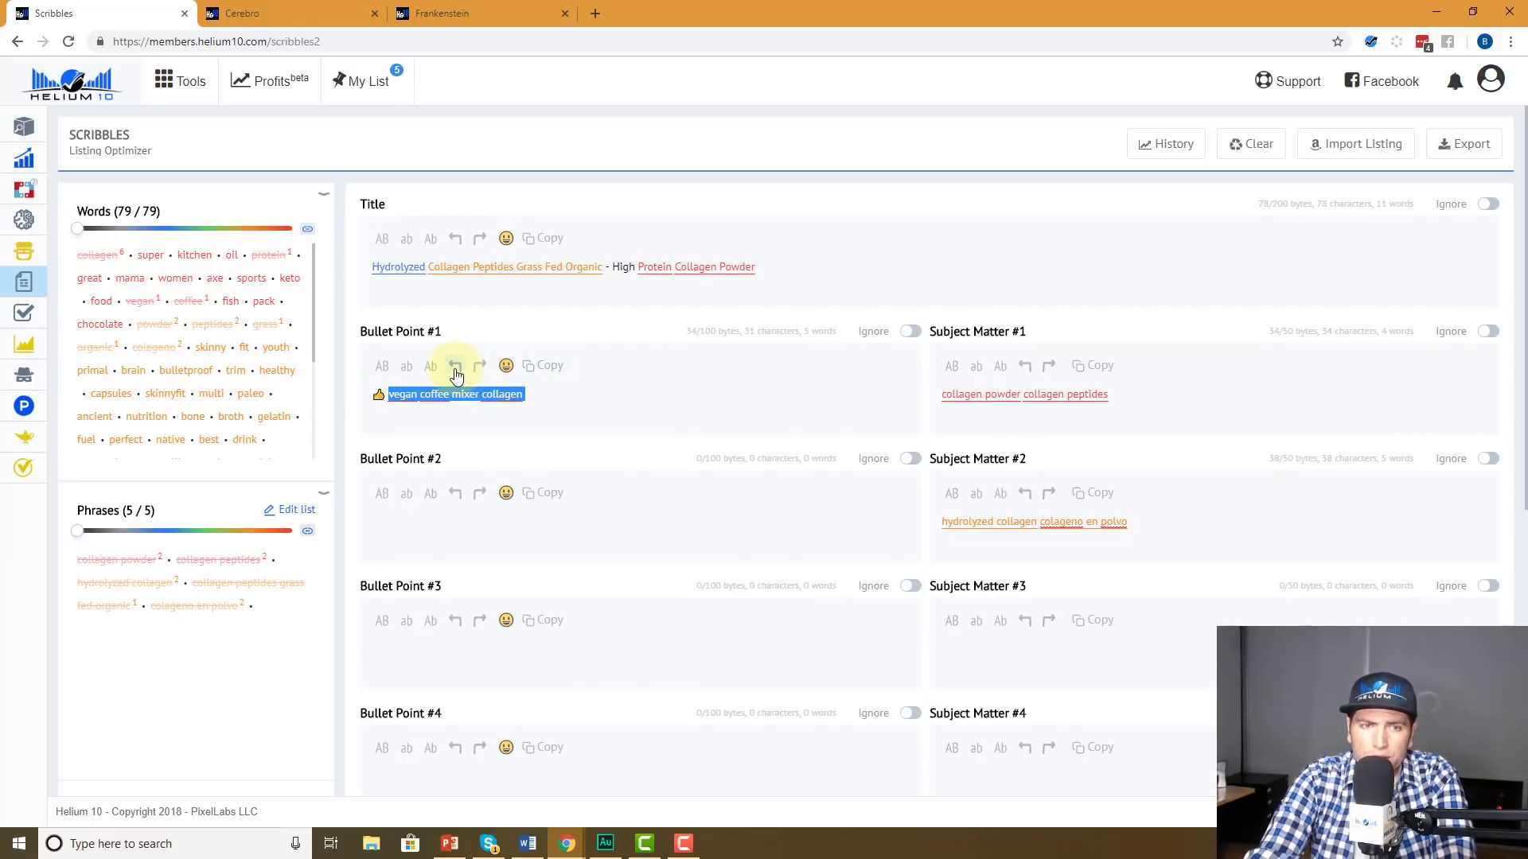
pyautogui.click(563, 390)
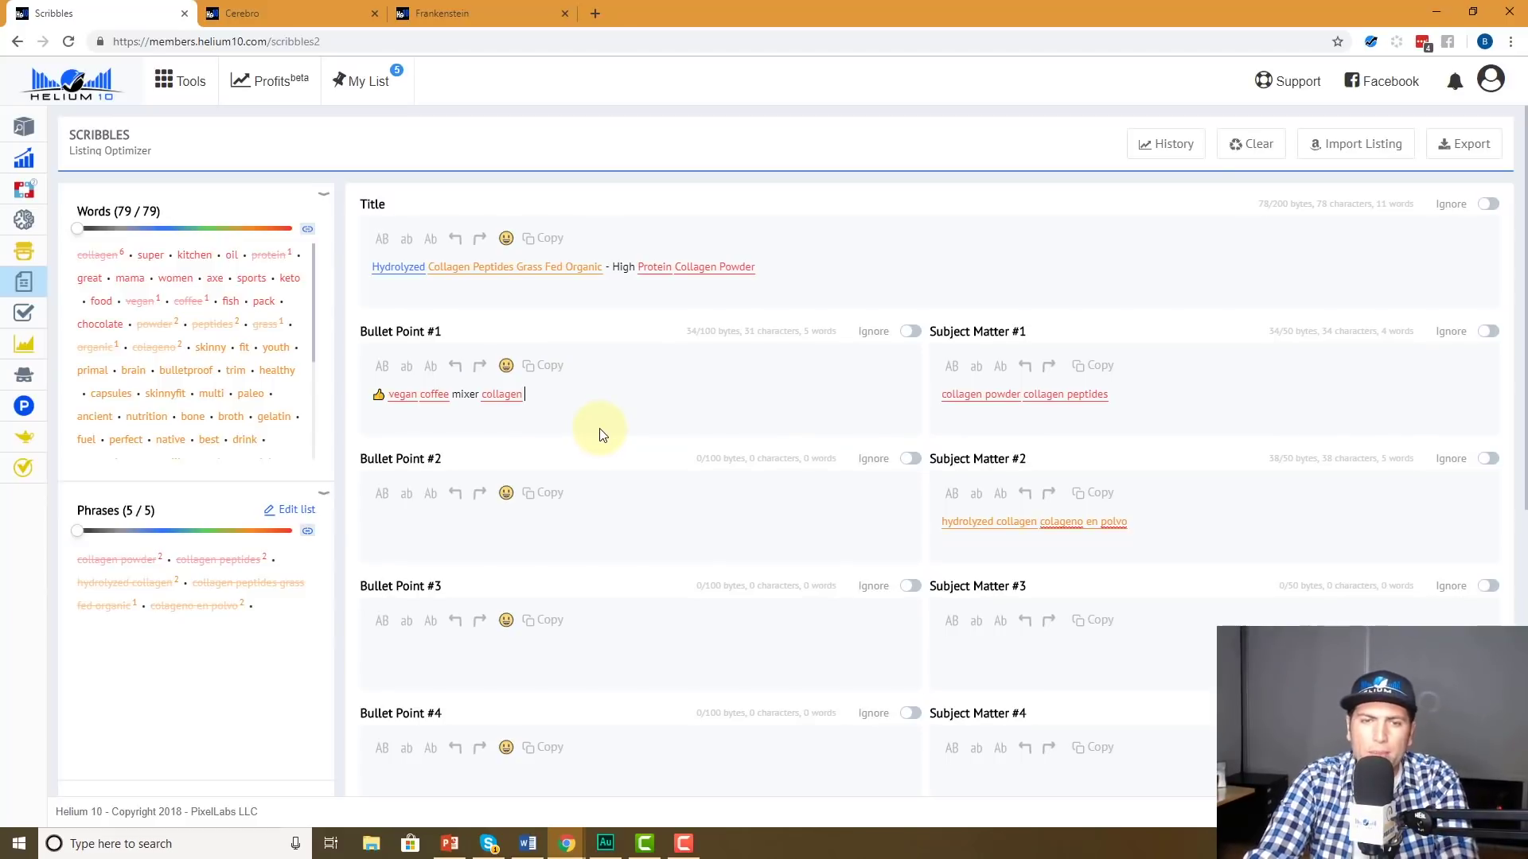
pyautogui.scroll(-2, 601, 432)
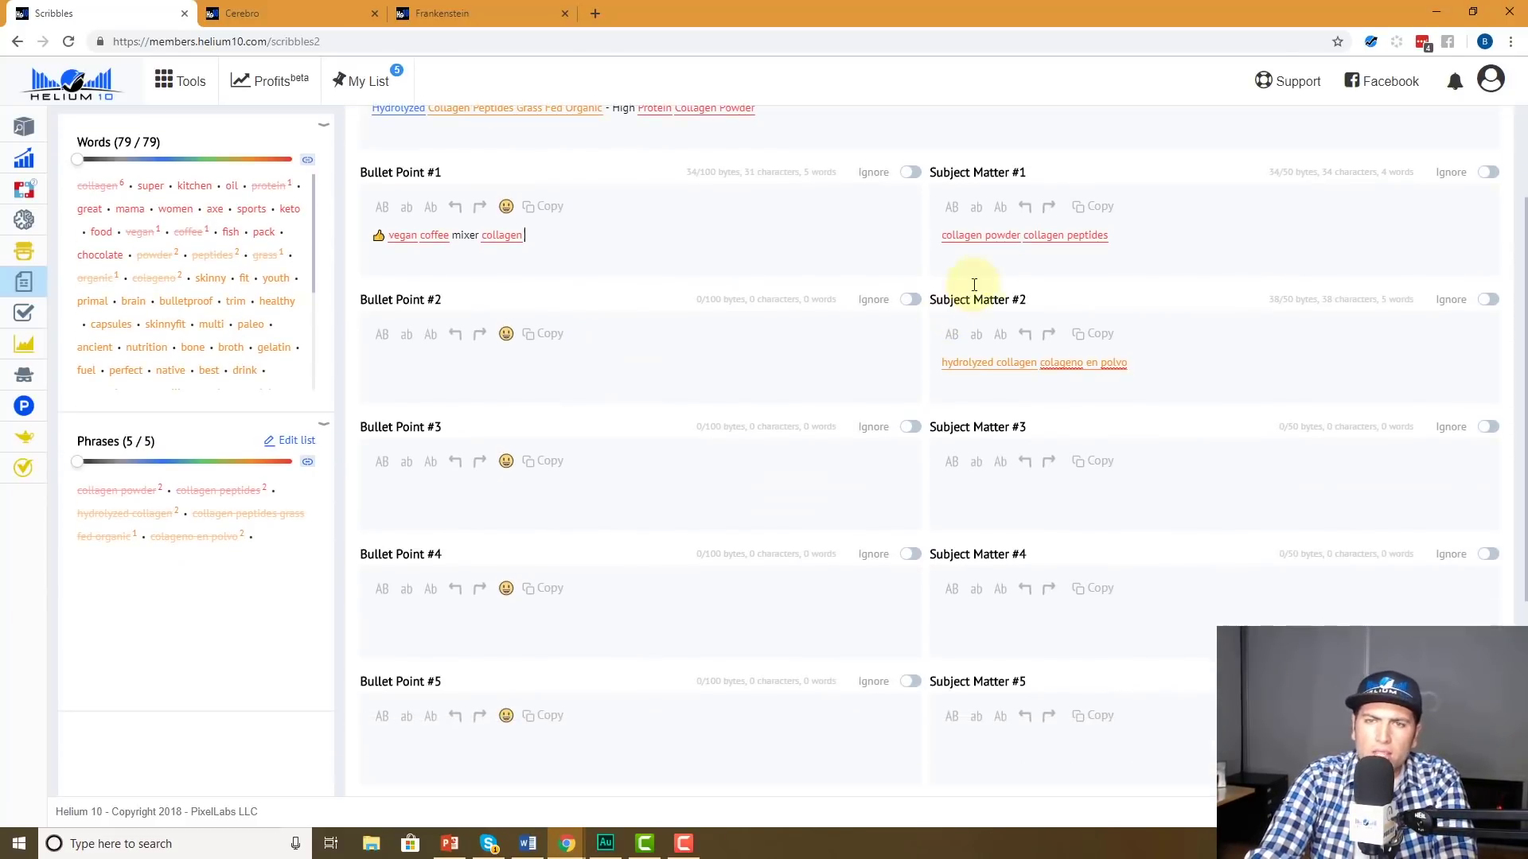
pyautogui.scroll(-3, 687, 261)
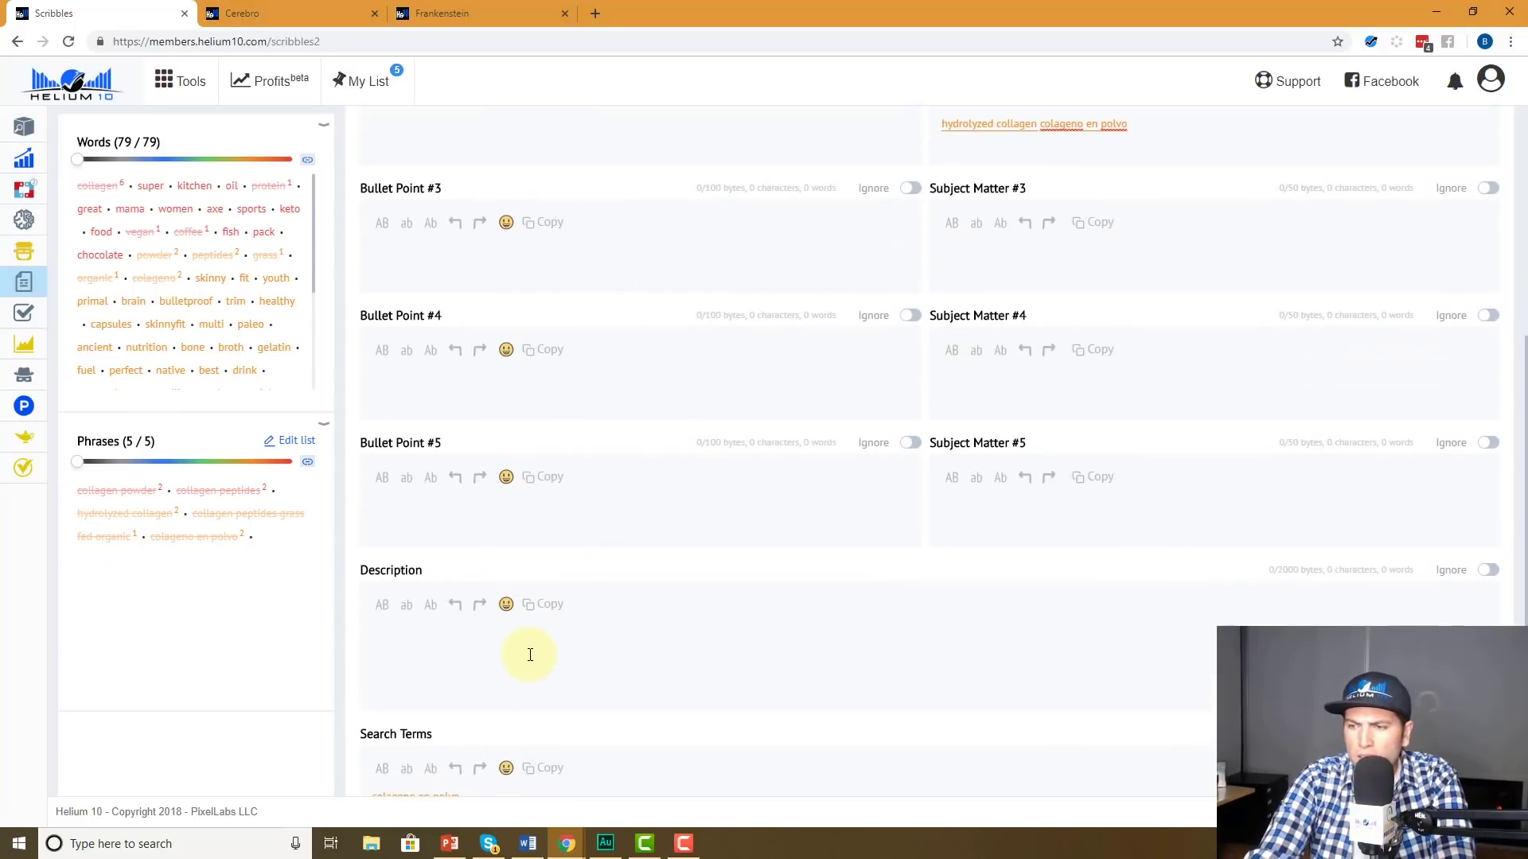
pyautogui.scroll(-1, 478, 634)
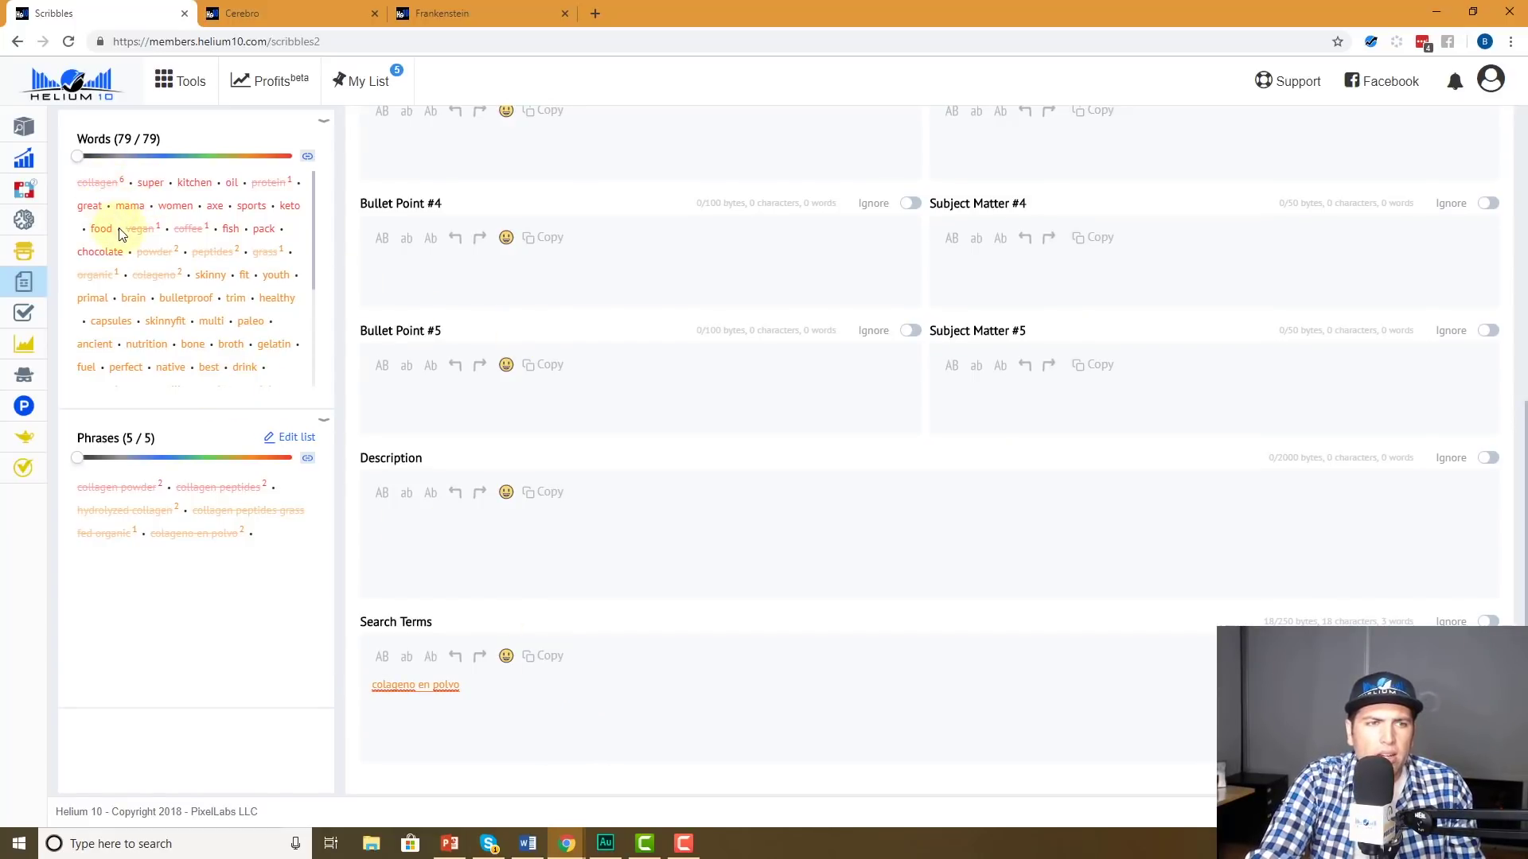
pyautogui.scroll(2, 120, 239)
pyautogui.scroll(4, 235, 355)
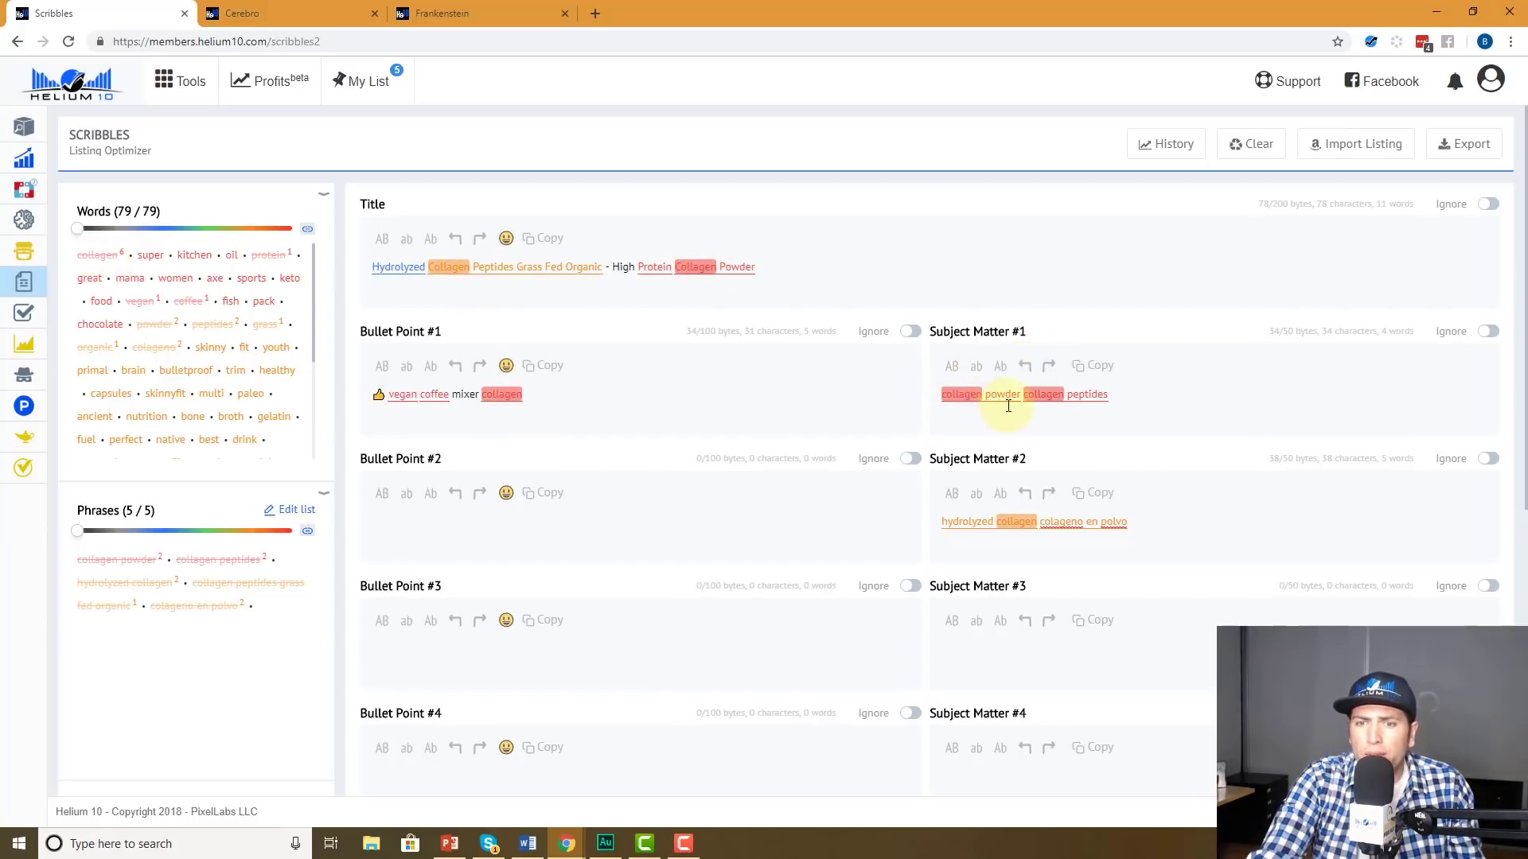
pyautogui.scroll(-1, 1008, 406)
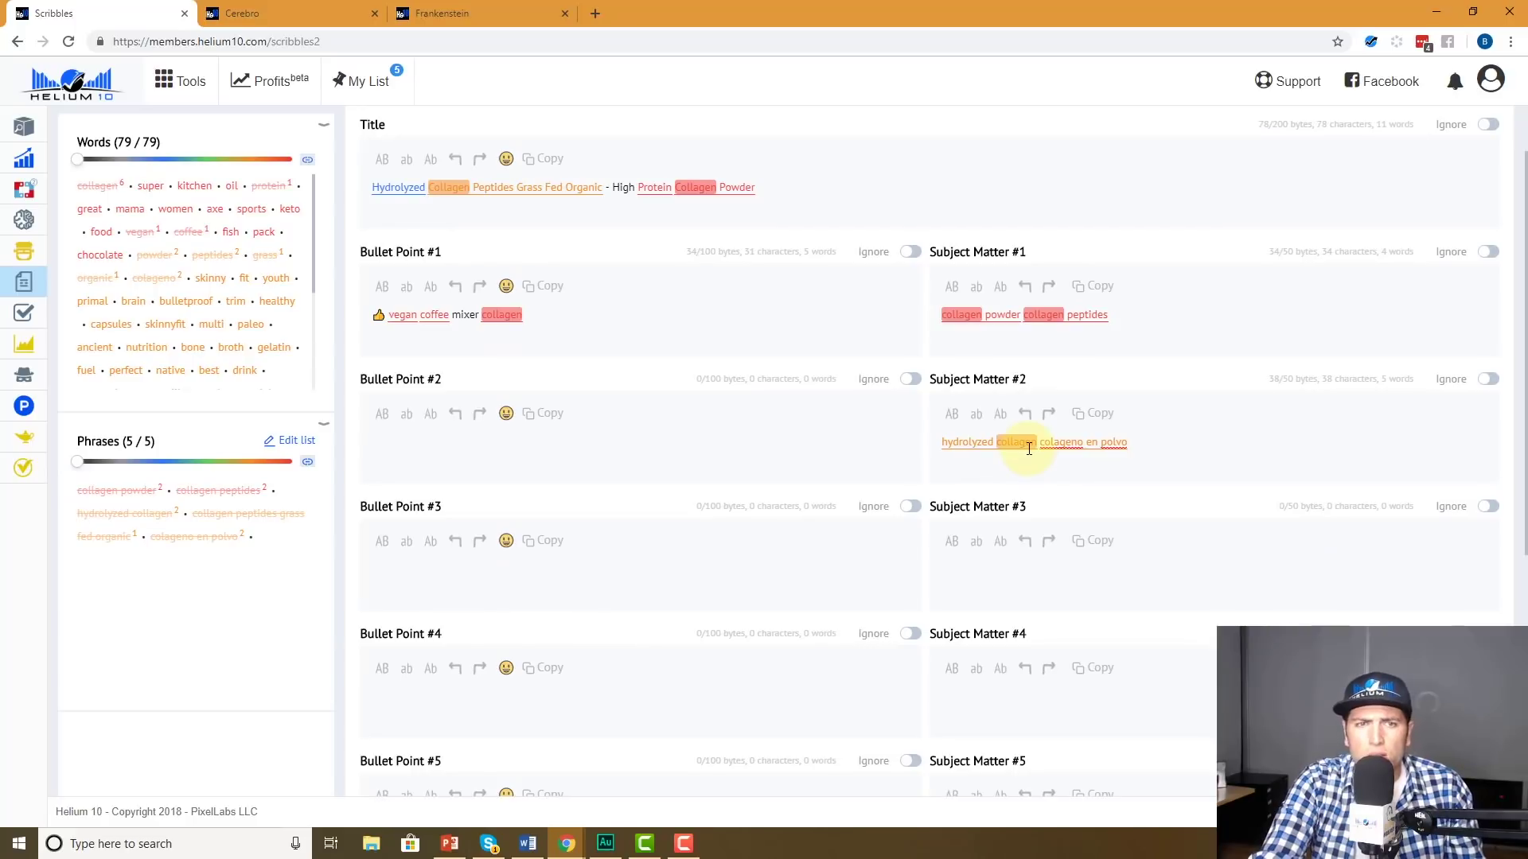
pyautogui.scroll(1, 1029, 448)
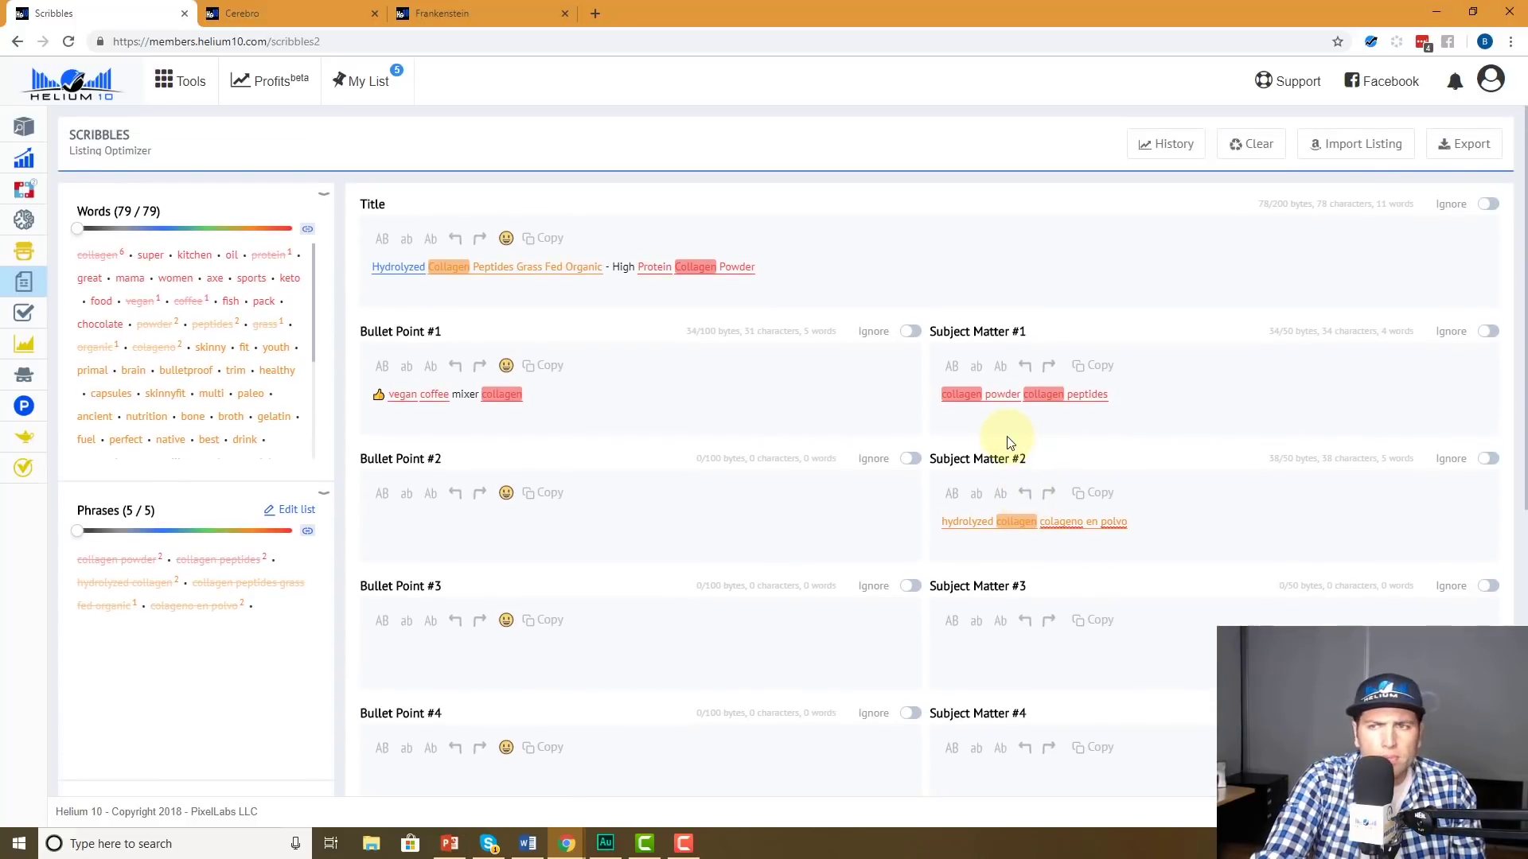